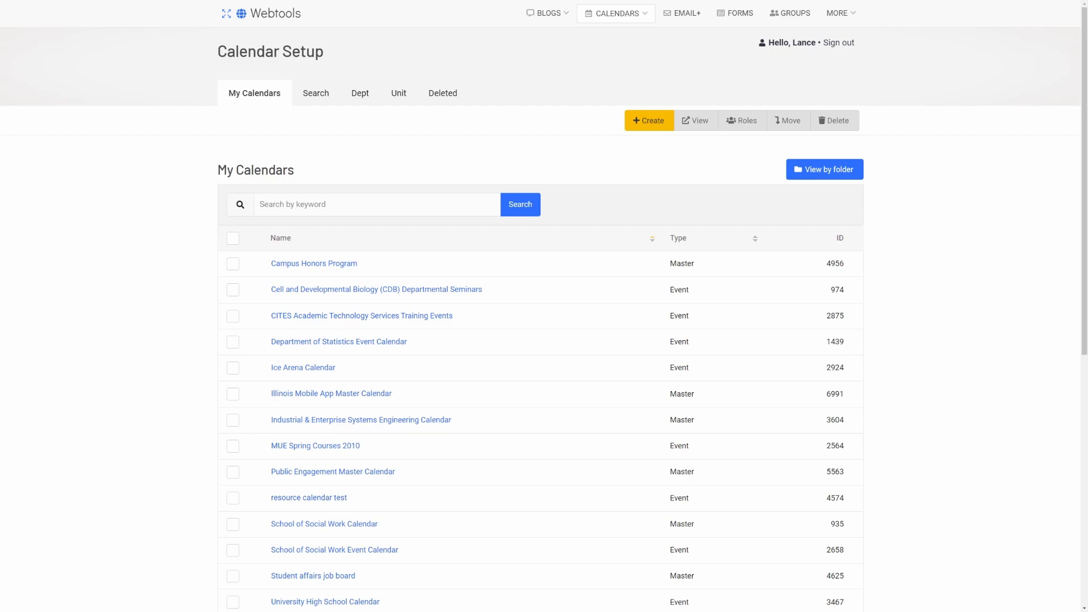
Review the calendar setup views for searching, department, unit and deleted calendars, ending on the personal calendar list.
left_click(620, 20)
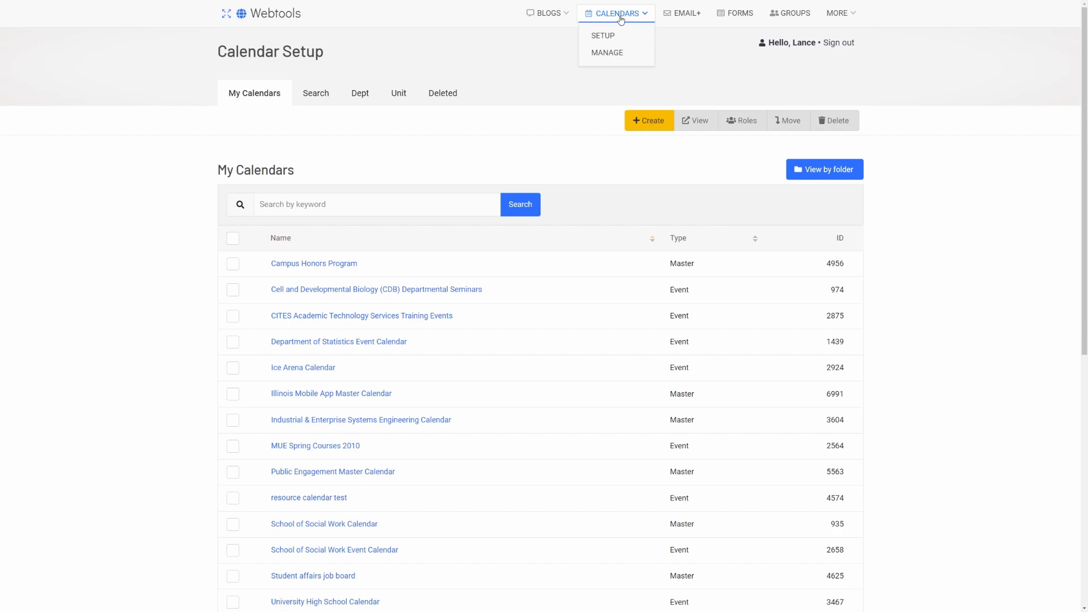
left_click(602, 36)
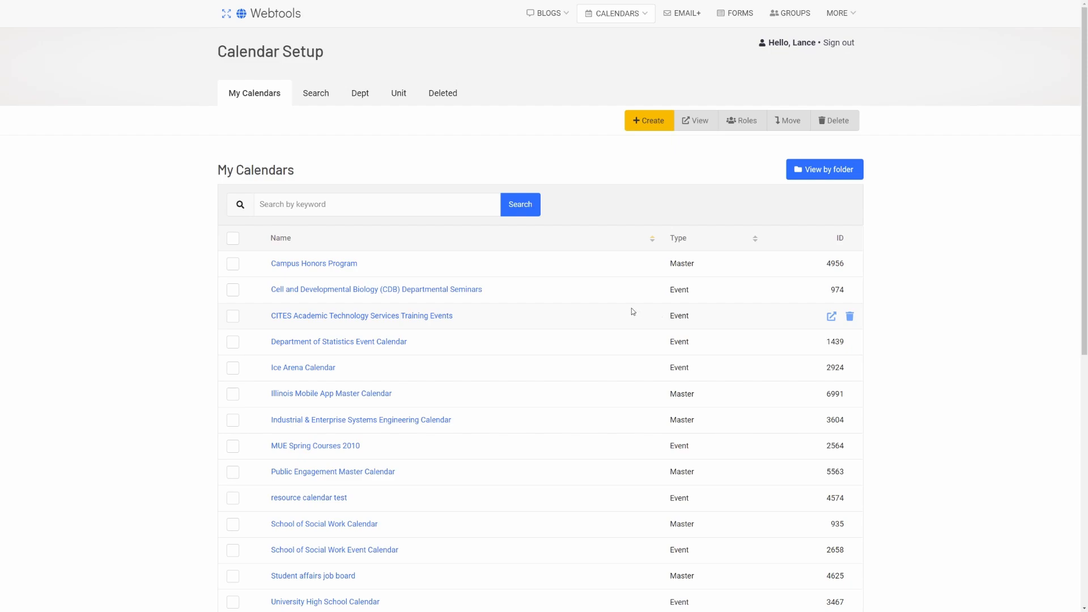
left_click(314, 101)
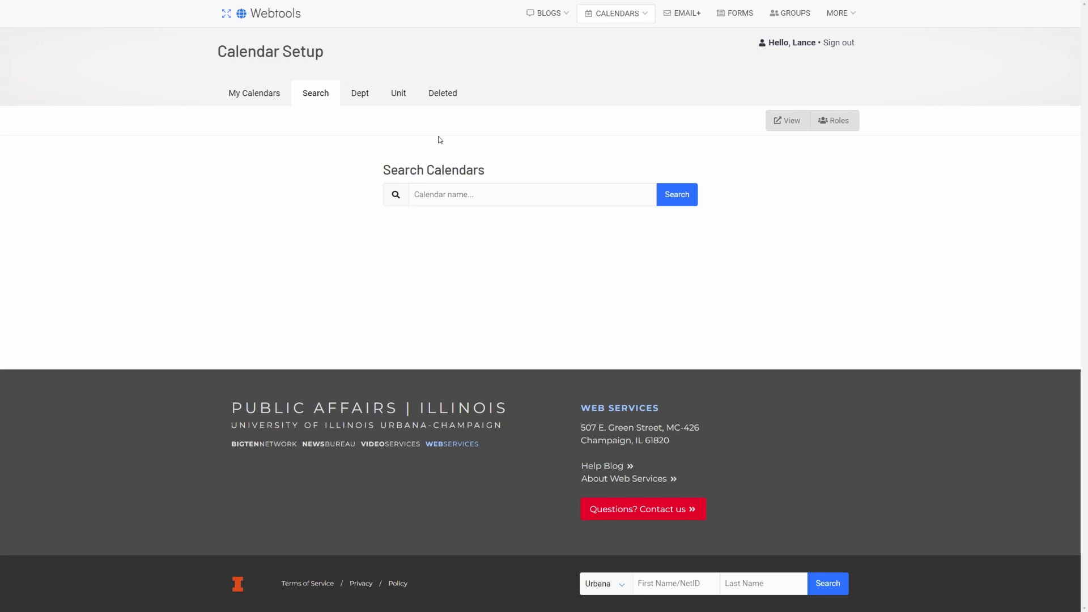
left_click(358, 94)
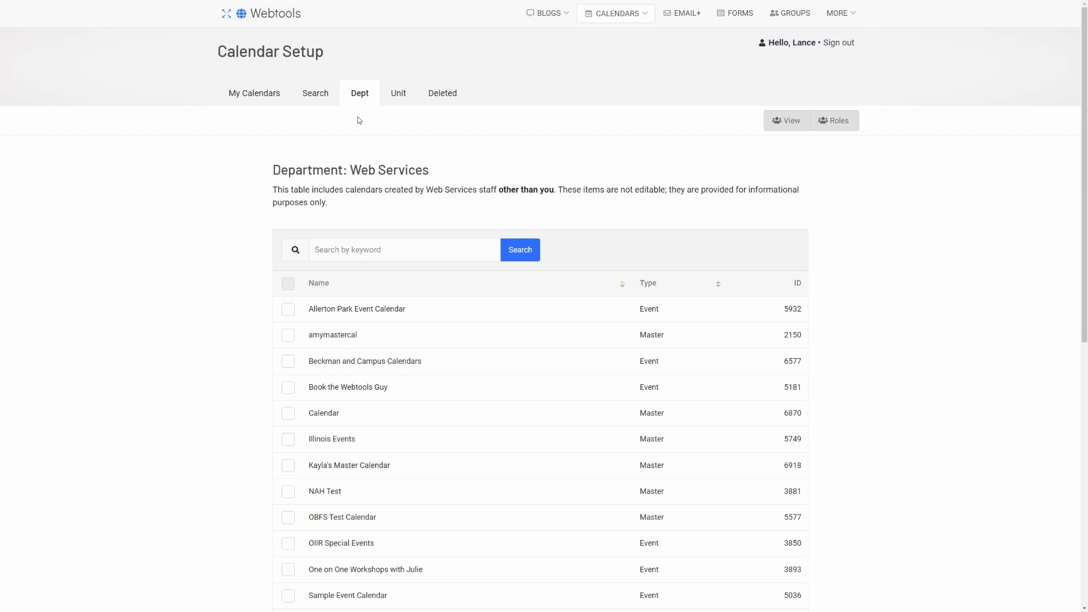
left_click(399, 97)
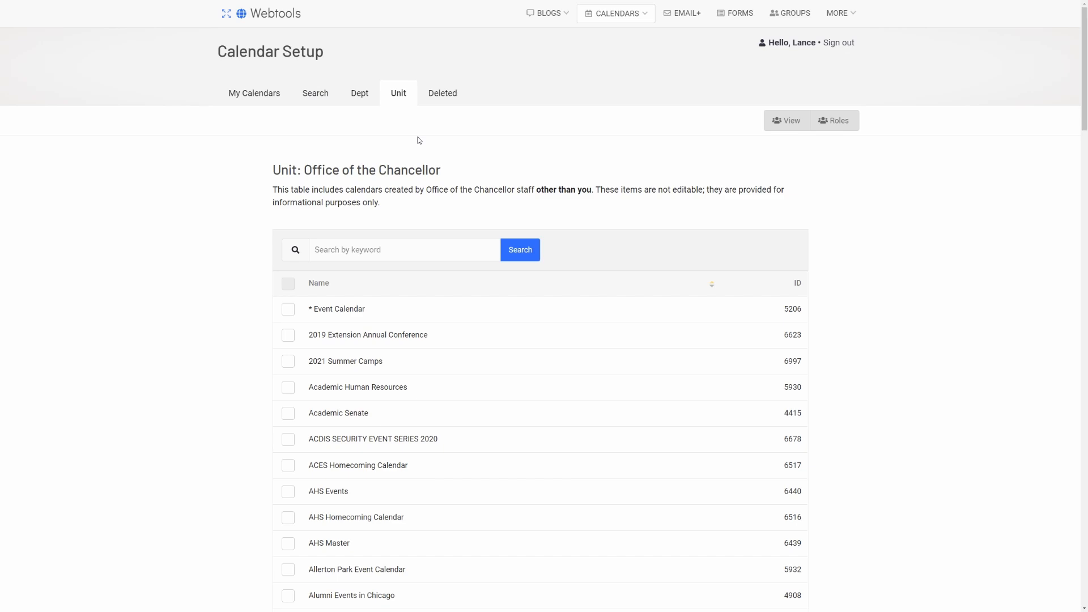
left_click(454, 101)
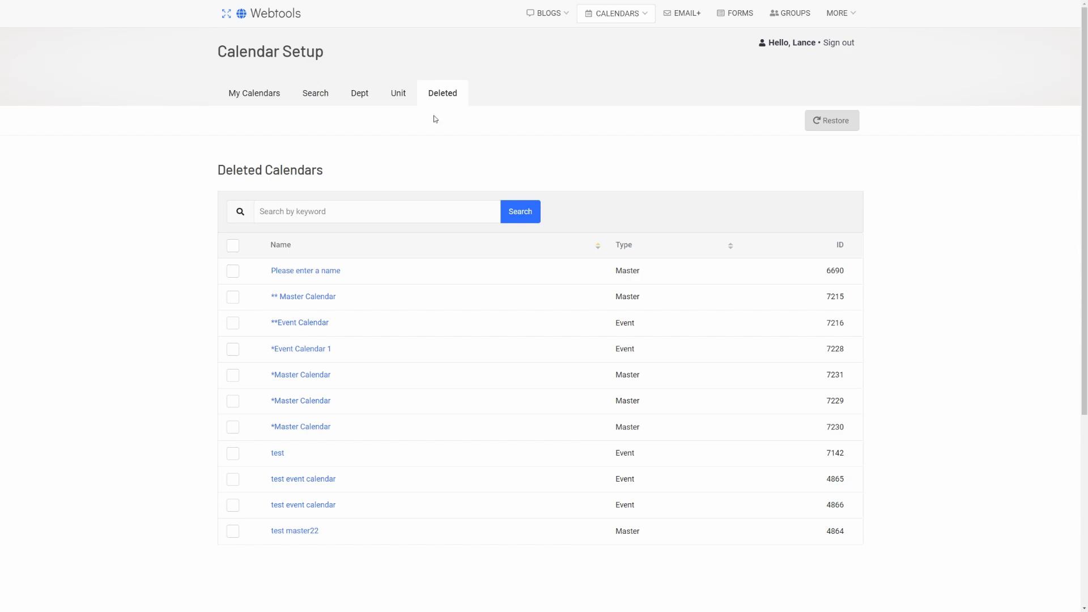
left_click(253, 94)
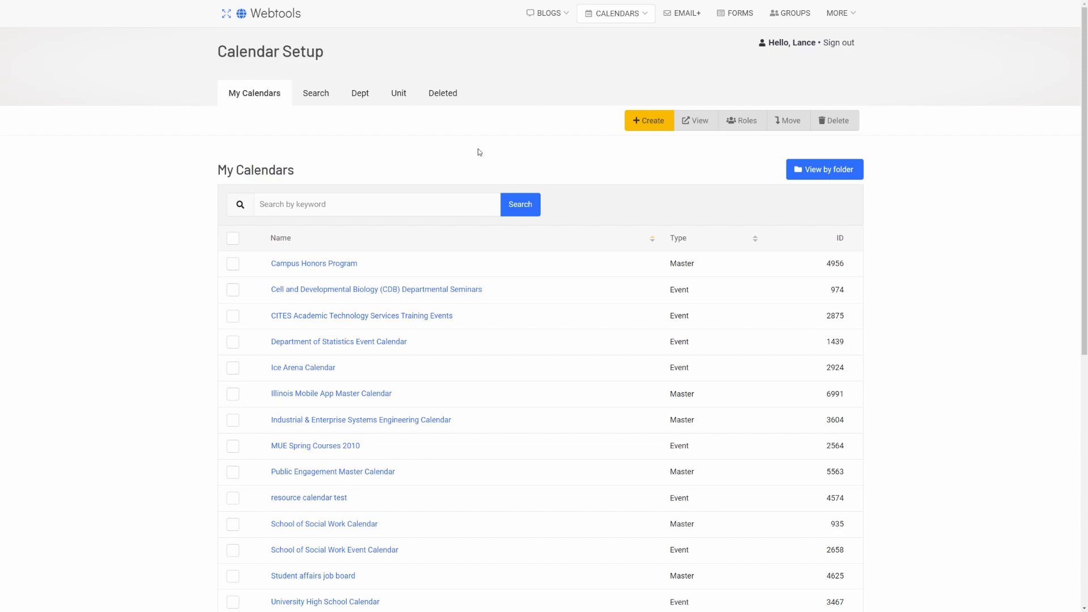
Create an event calendar with the own user ID as administrator and name it "*Event Calendar".
left_click(645, 123)
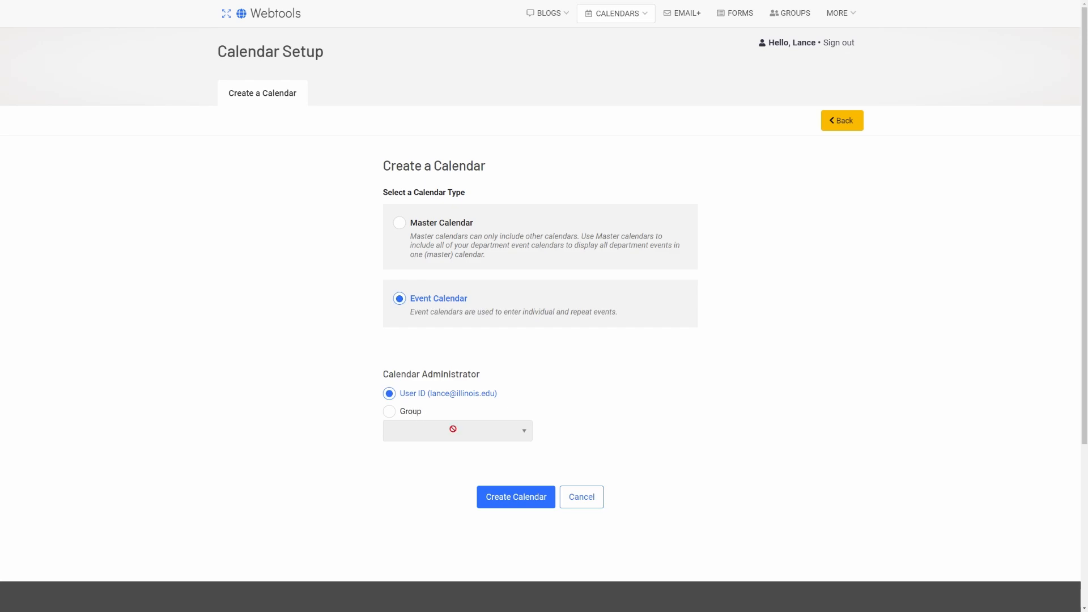
left_click(508, 497)
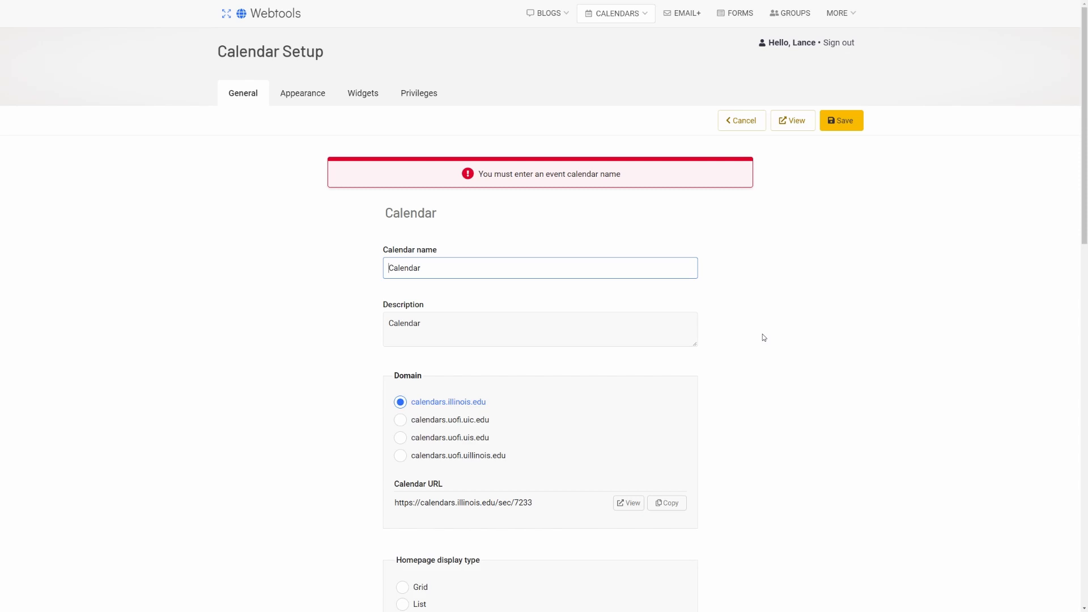
type("*Event")
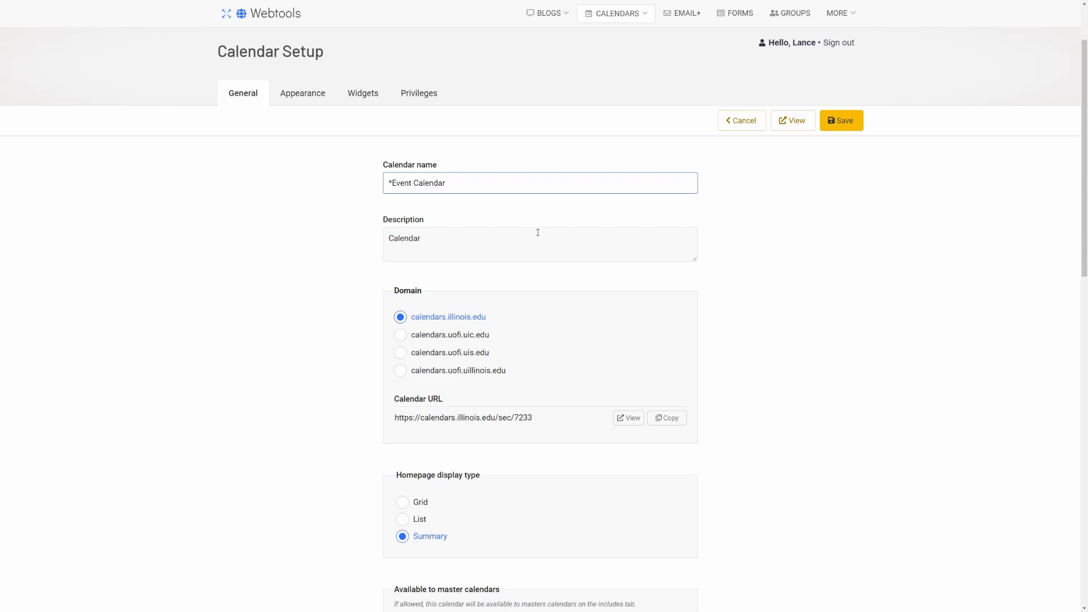
Allow the event calendar in master calendars, turn off default sharing with Illinois Mobile App, and save the calendar.
scroll(545, 246, "down", 2)
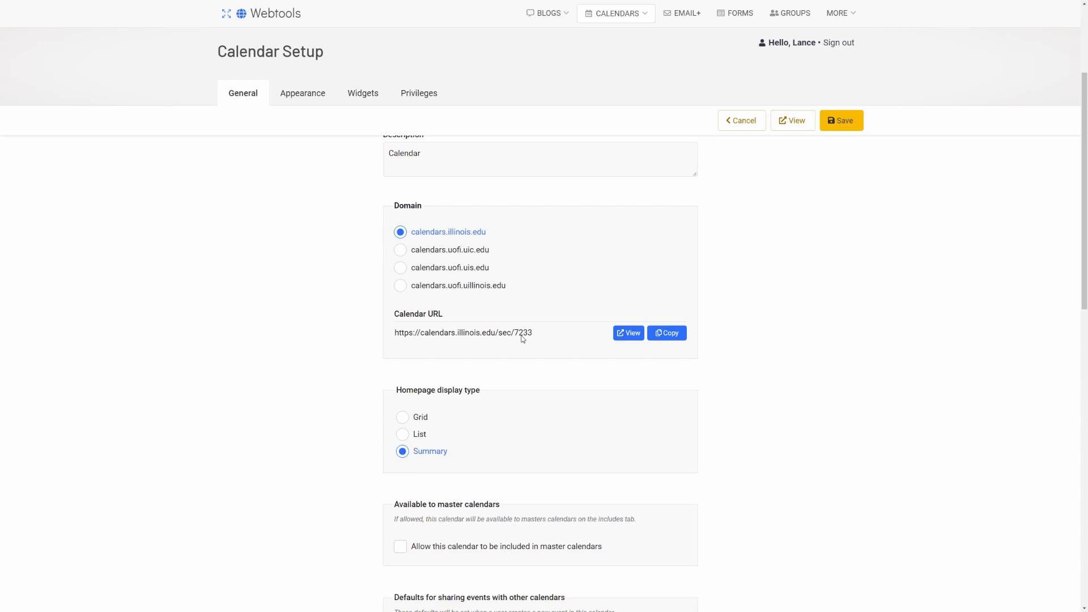
scroll(568, 426, "down", 2)
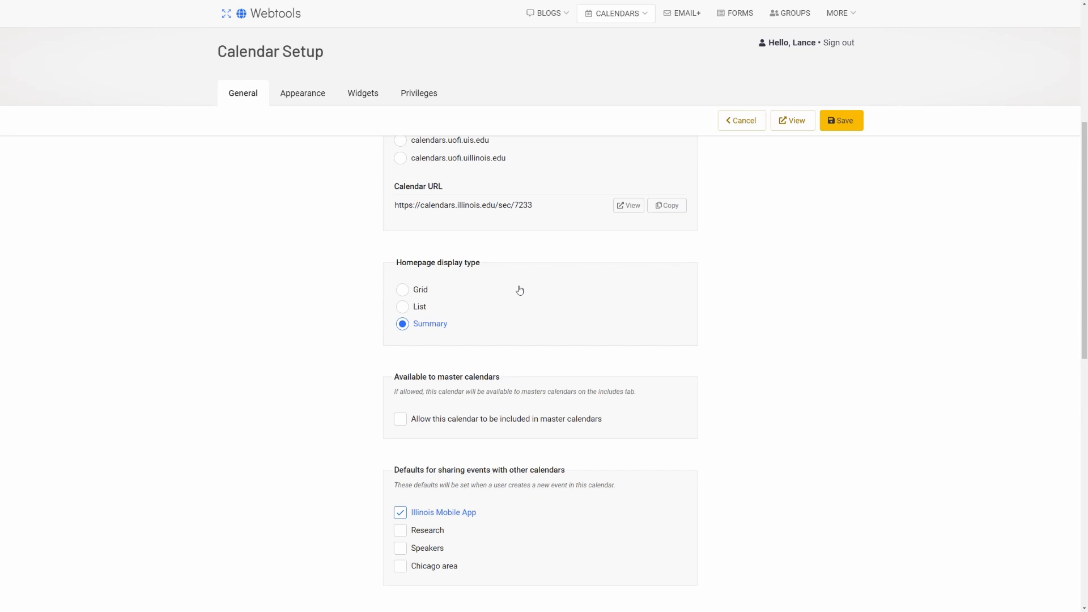
scroll(520, 291, "down", 2)
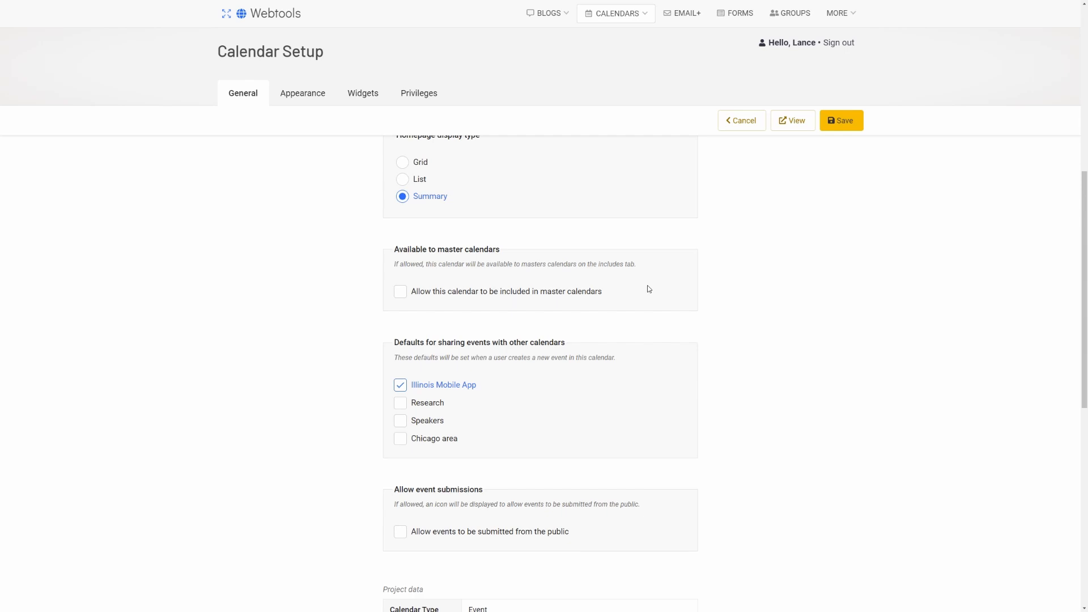
left_click(400, 292)
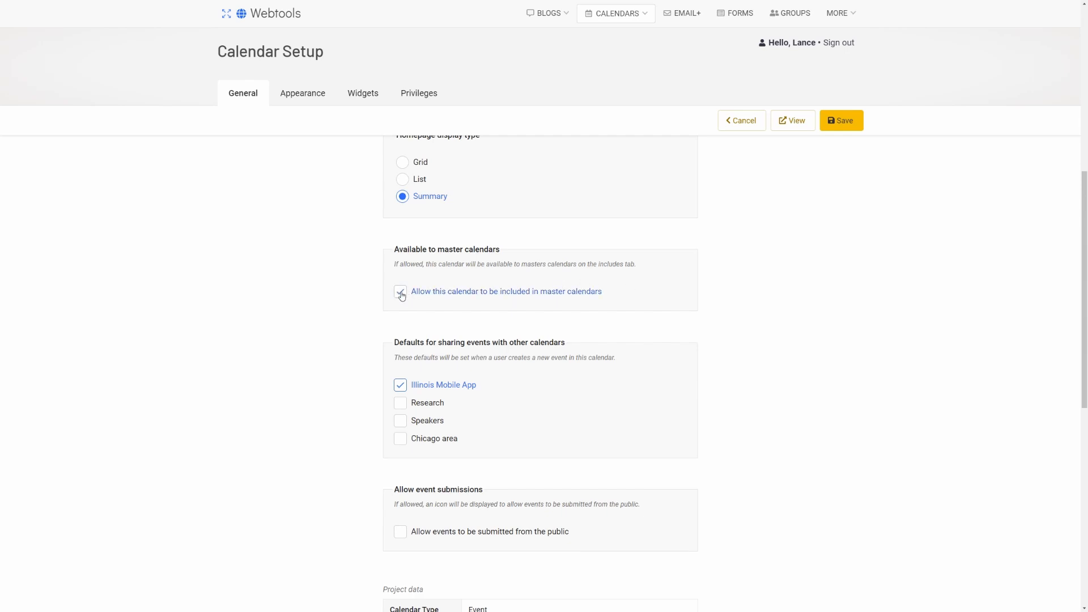
scroll(664, 294, "down", 2)
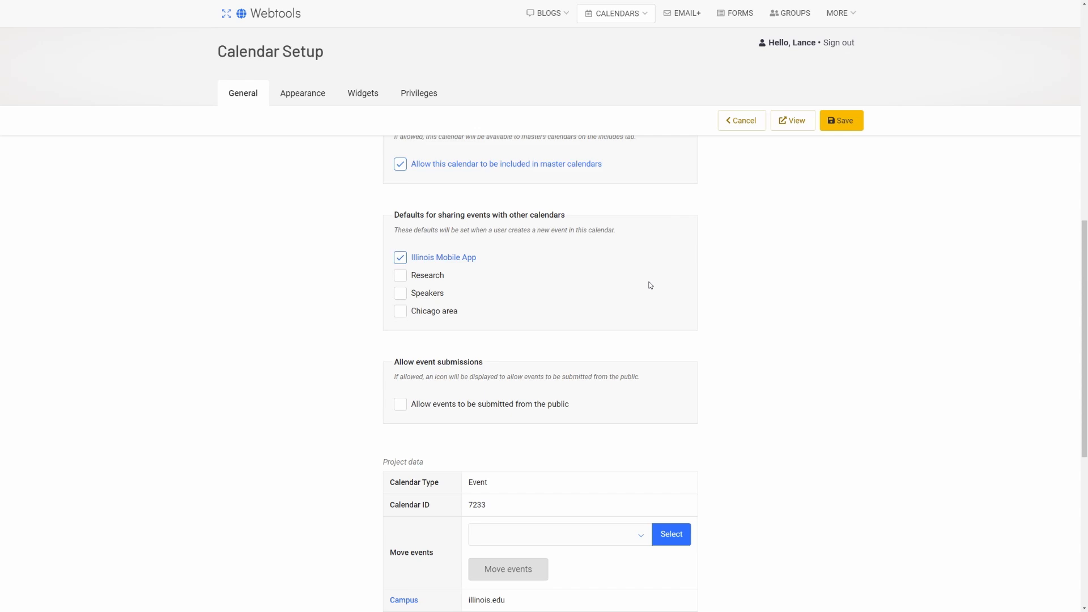
left_click(400, 259)
scroll(557, 267, "down", 3)
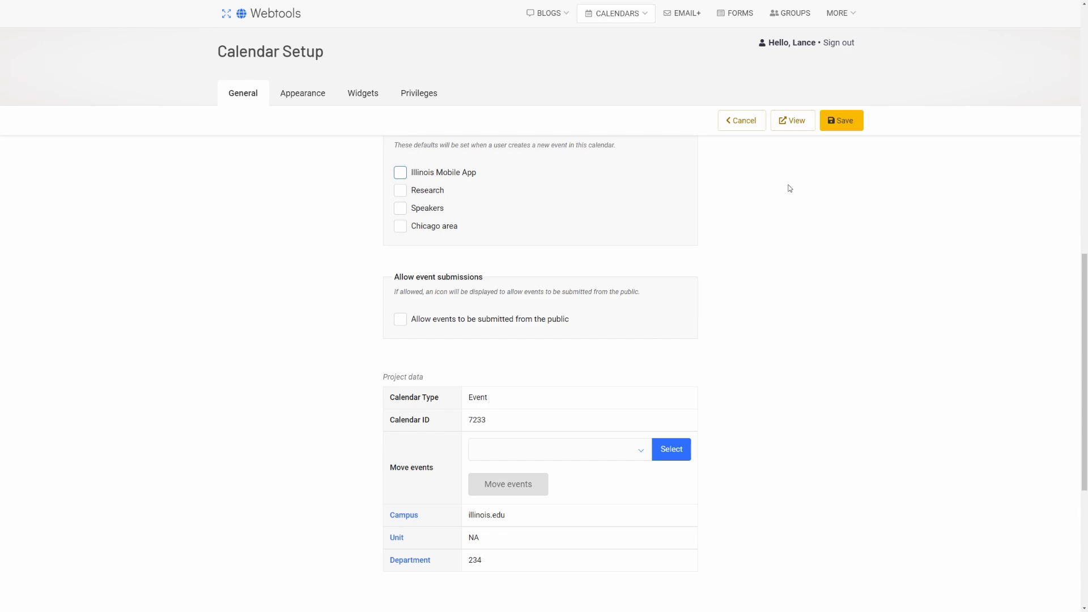
left_click(843, 128)
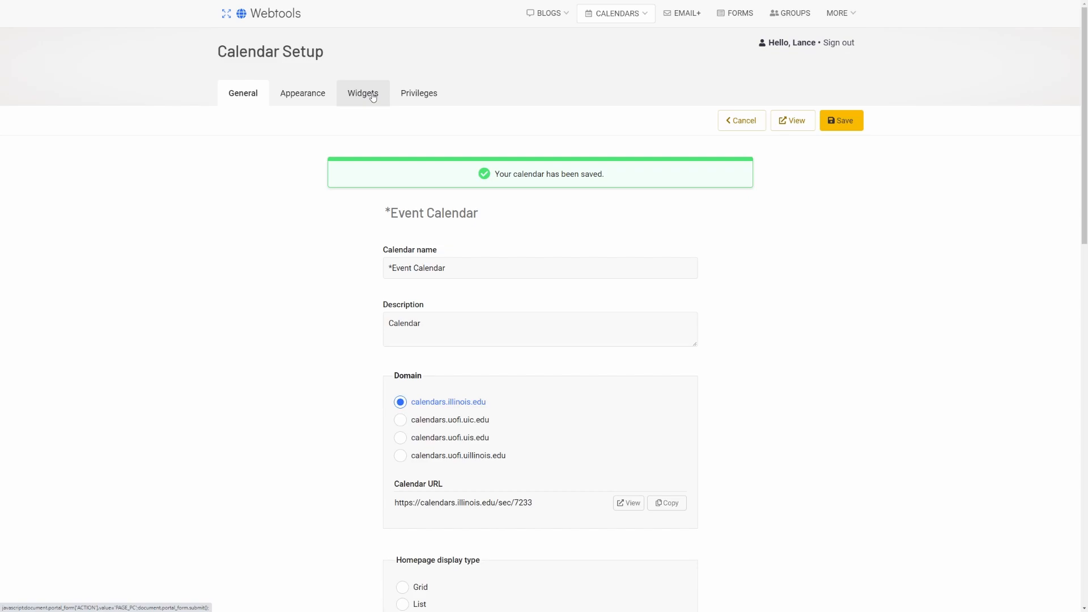
Examine the event calendar's privilege settings for emails, managers and administrators.
left_click(414, 96)
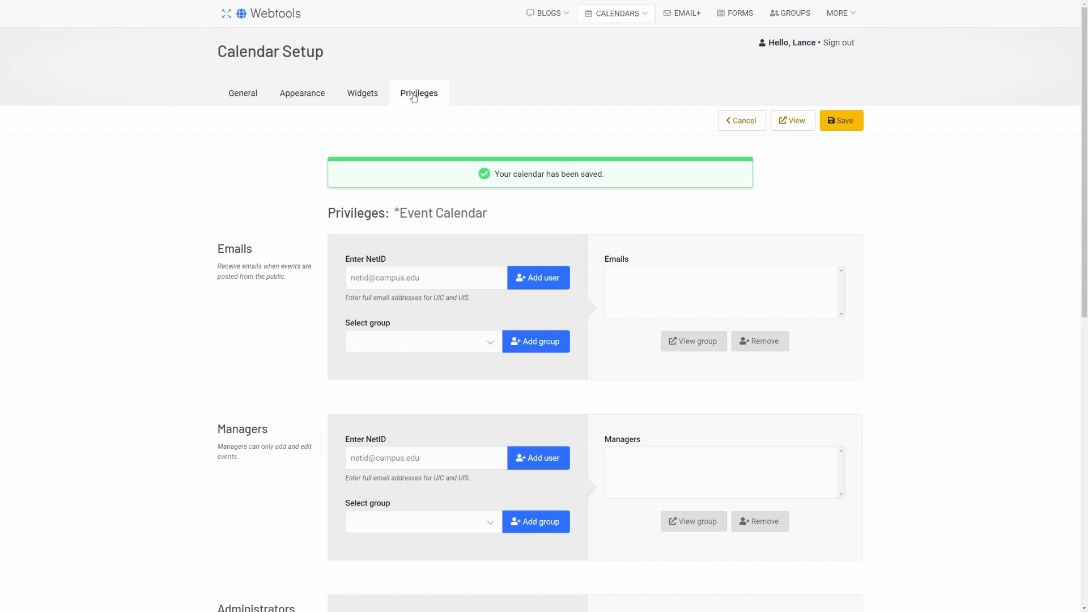
scroll(423, 124, "down", 2)
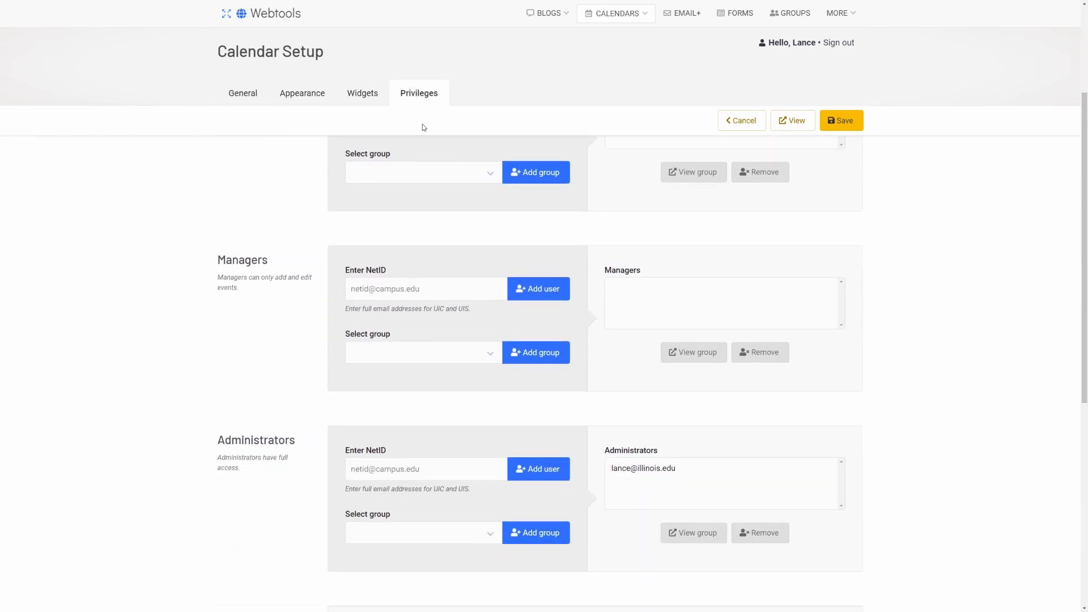
scroll(422, 128, "down", 1)
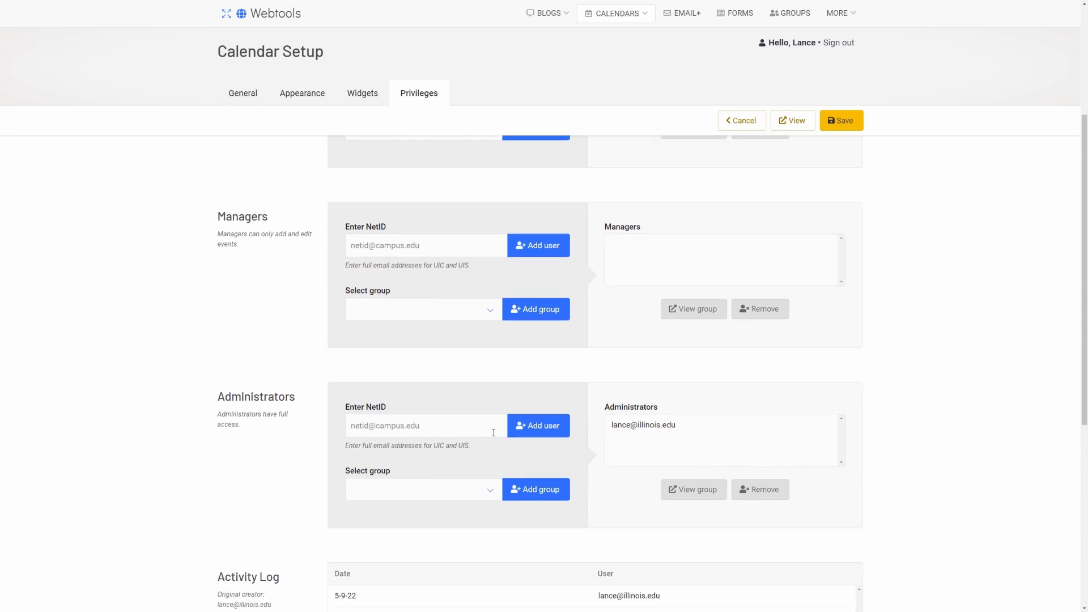
scroll(494, 430, "up", 3)
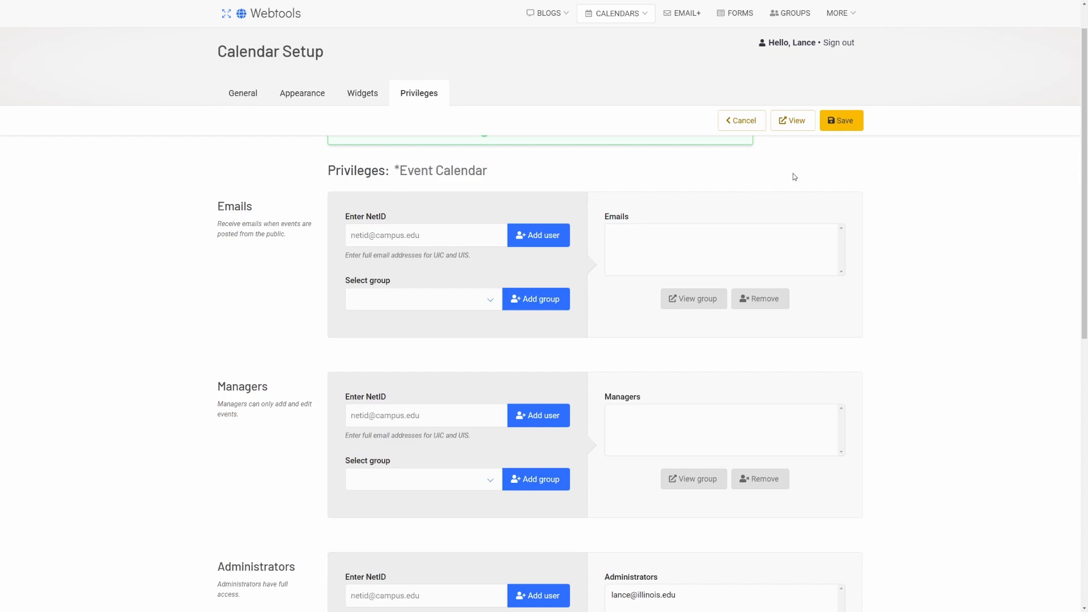
Preview the event calendar's public page, close it, and return to the personal calendar list.
left_click(796, 123)
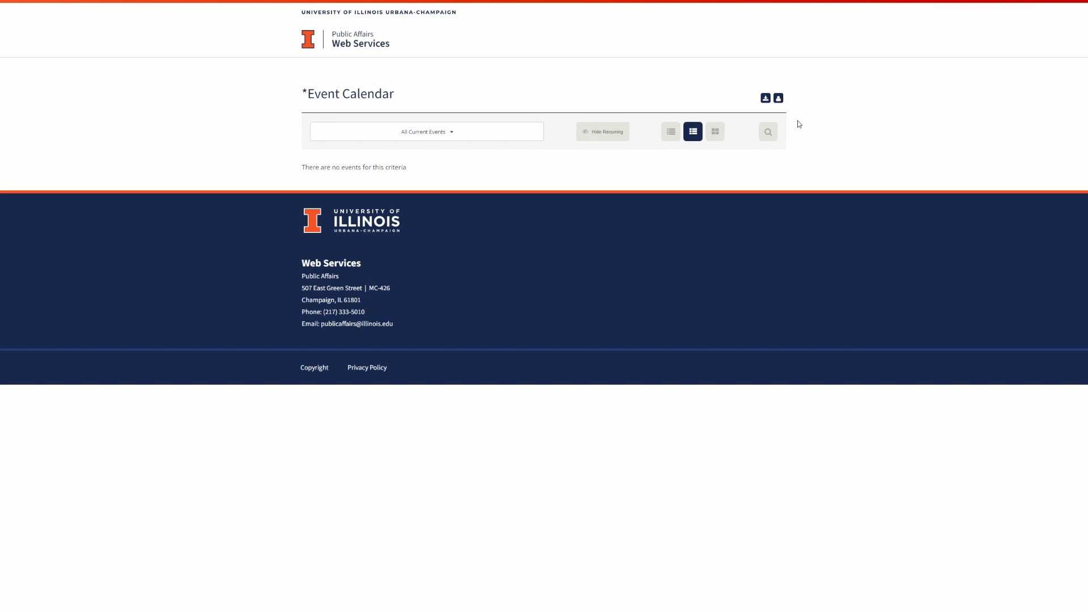
key("ctrl+w")
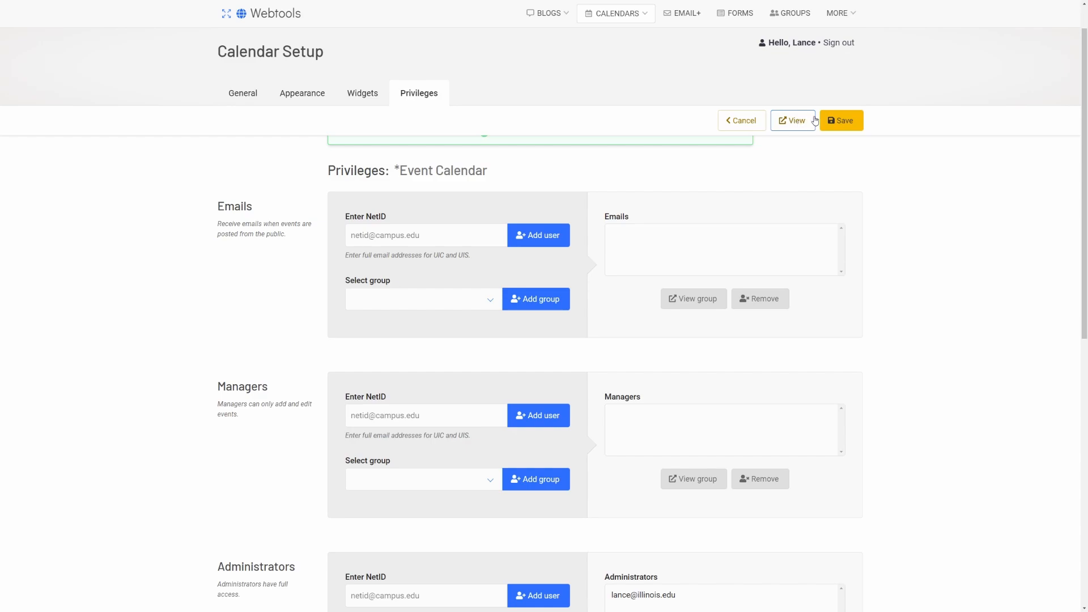
left_click(747, 122)
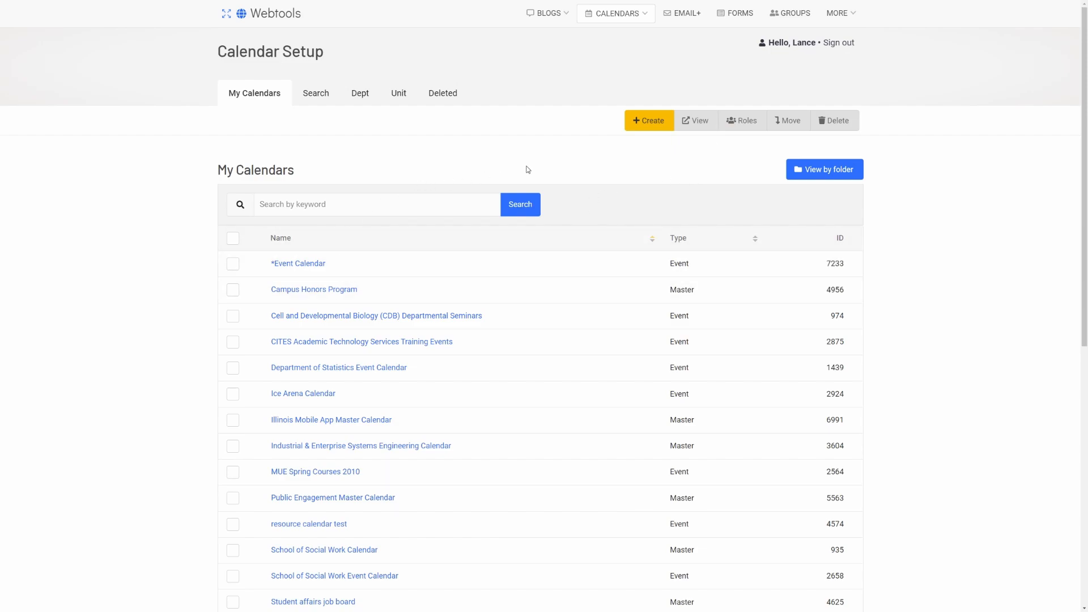
Create a master calendar with the own user ID as administrator, name it "*Master Calendar", and save it.
left_click(647, 121)
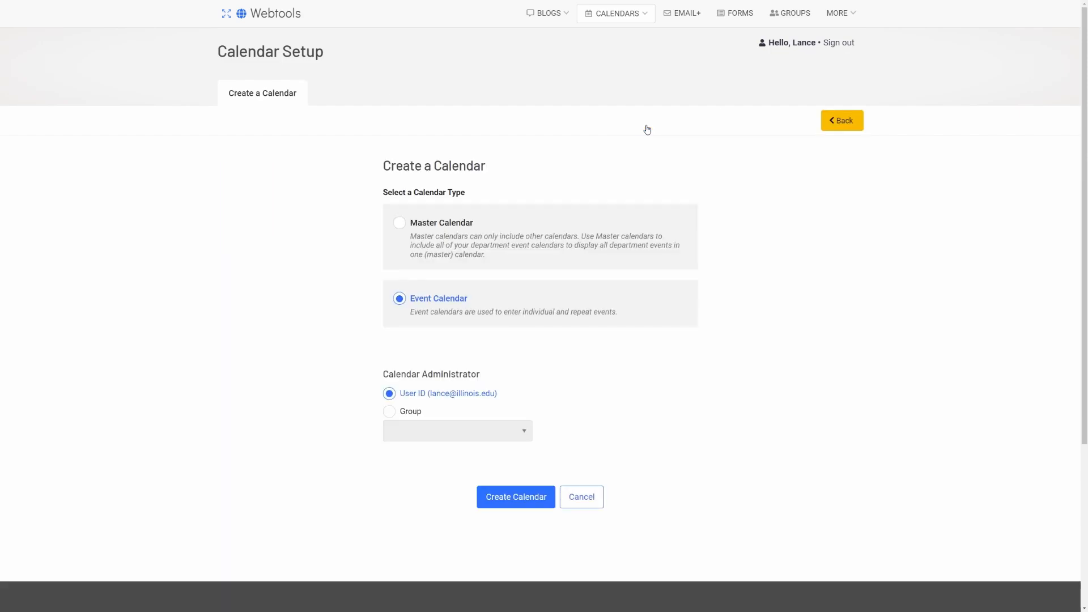
left_click(399, 223)
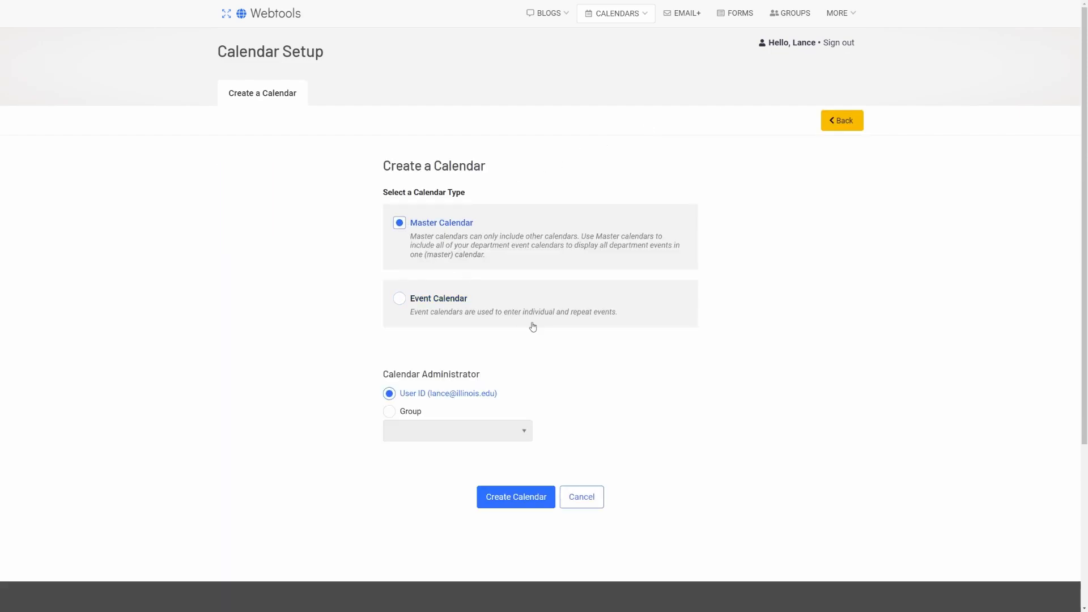
left_click(517, 497)
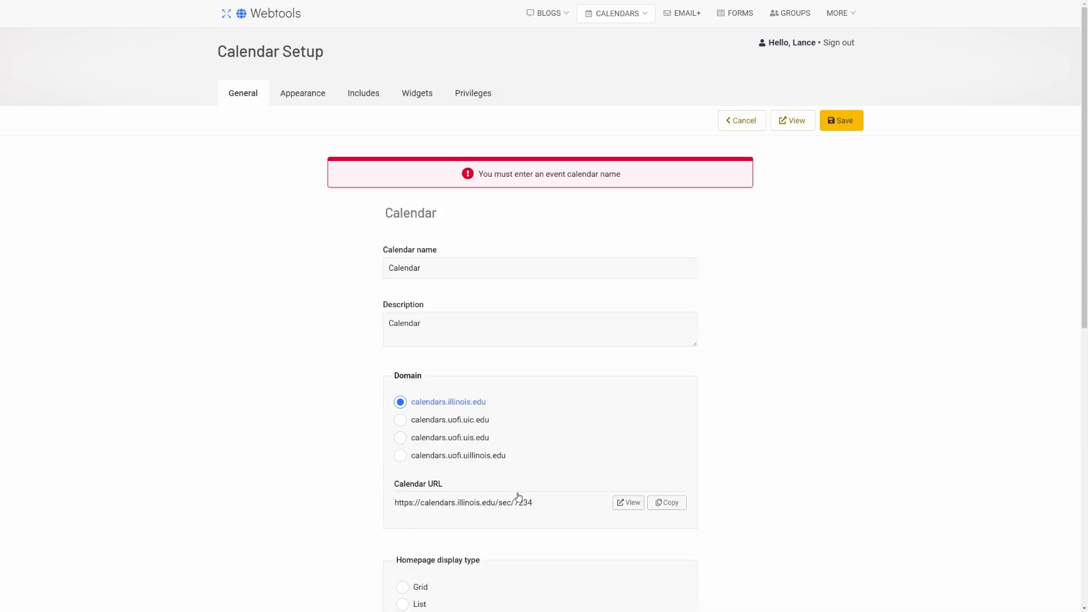
left_click(461, 269)
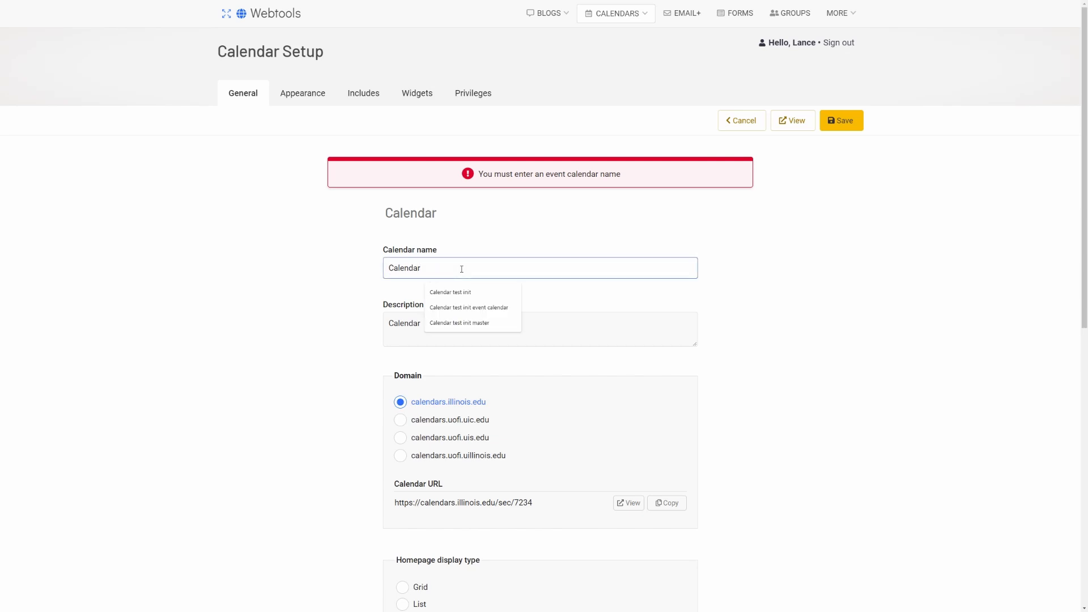
type("*")
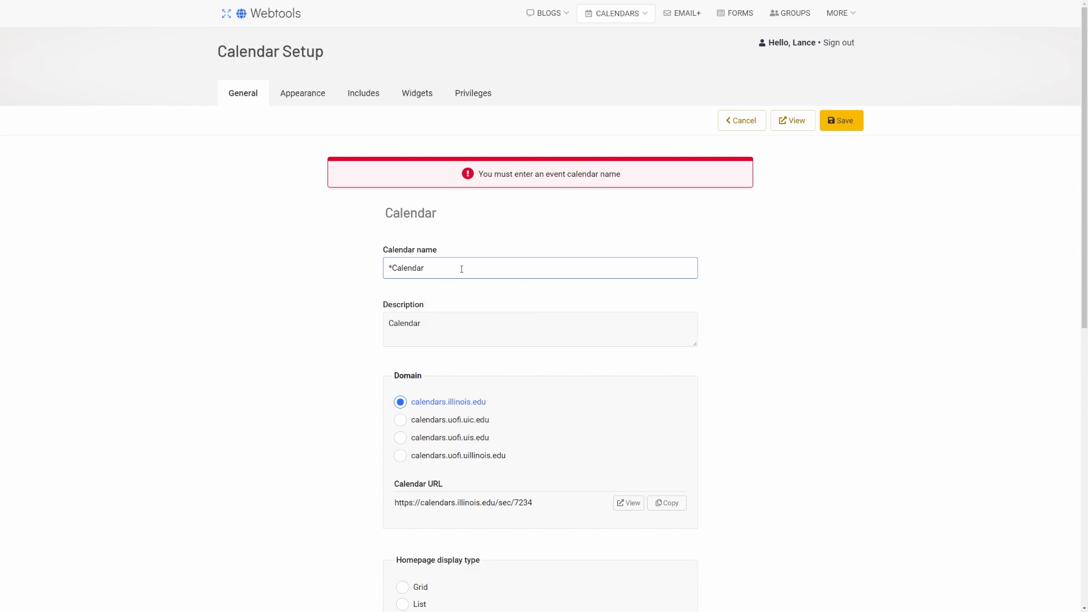
type("Master")
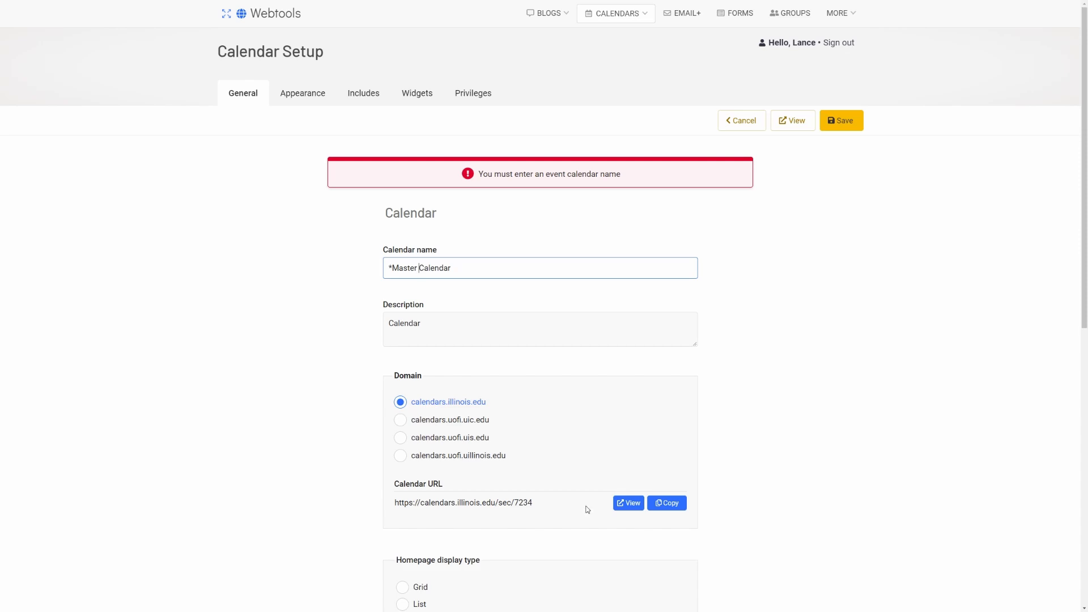
scroll(586, 506, "down", 3)
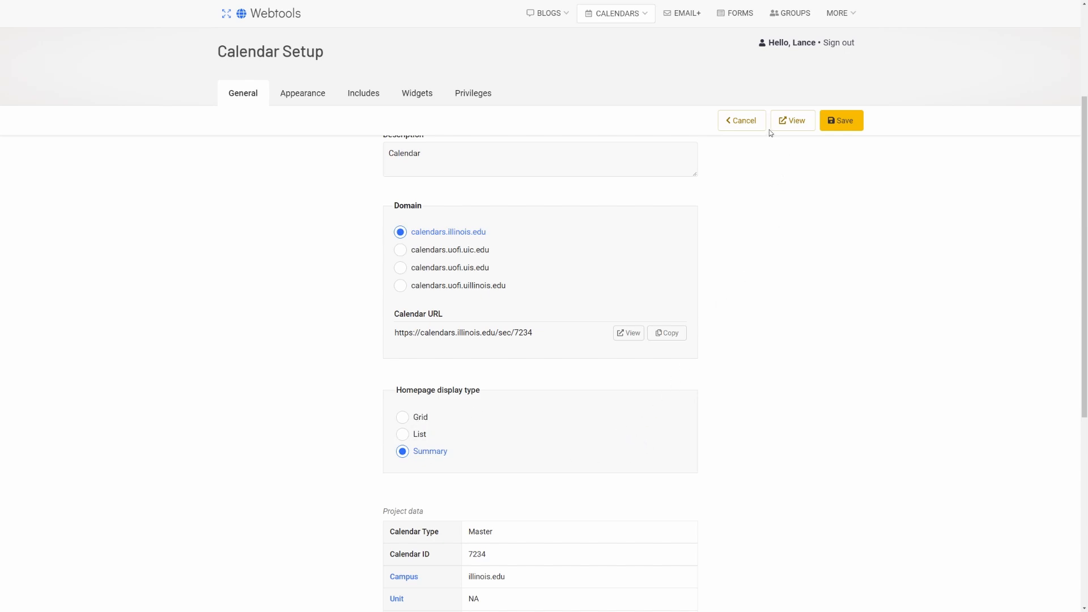
left_click(833, 122)
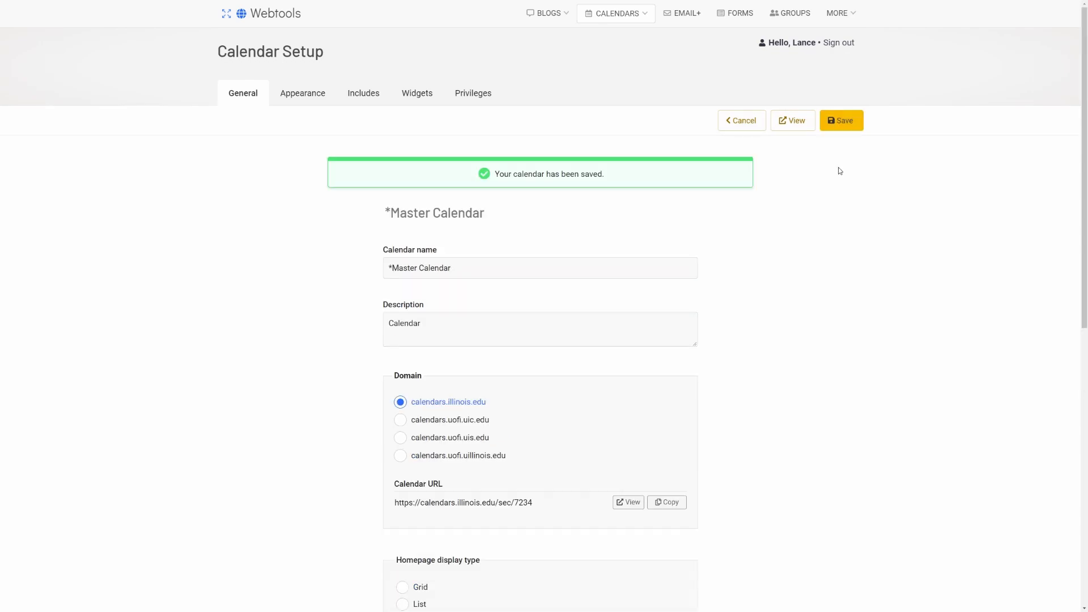
Check the master calendar's skin settings, preview its public page, and close the preview.
left_click(305, 102)
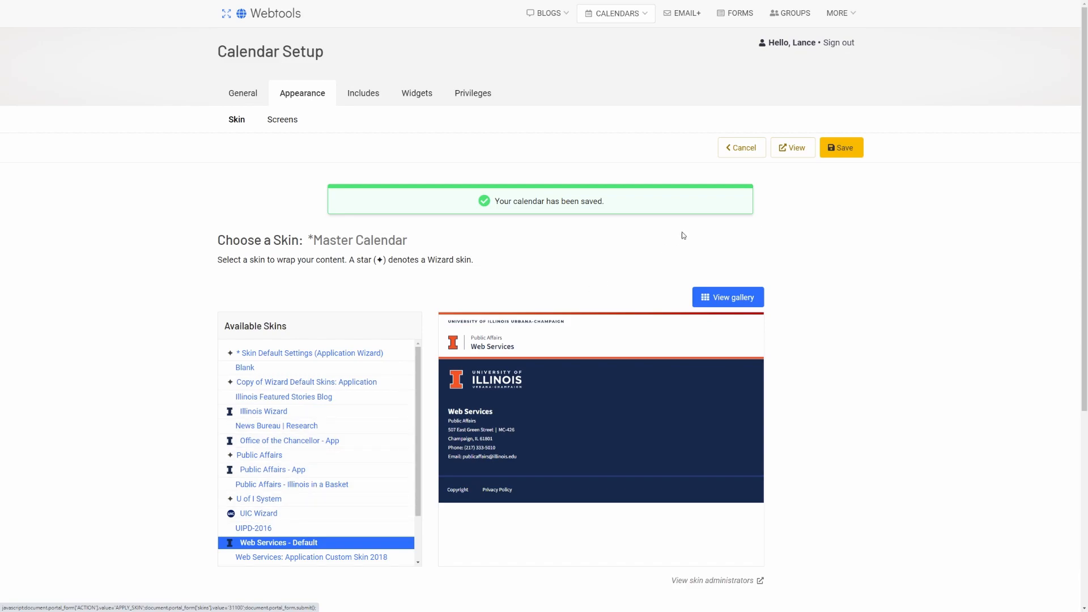
left_click(793, 148)
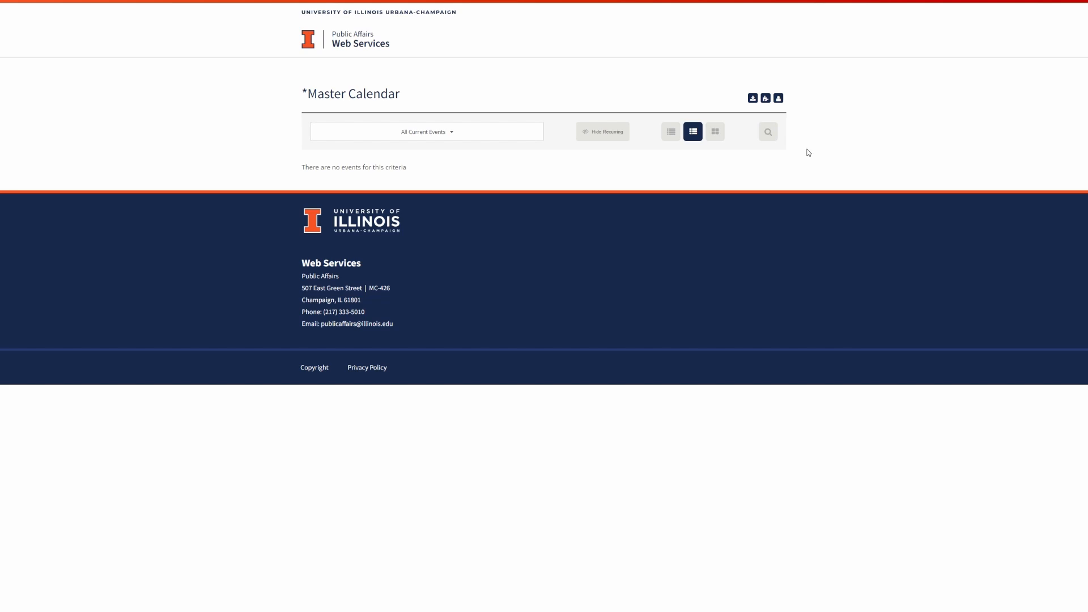
key("ctrl+w")
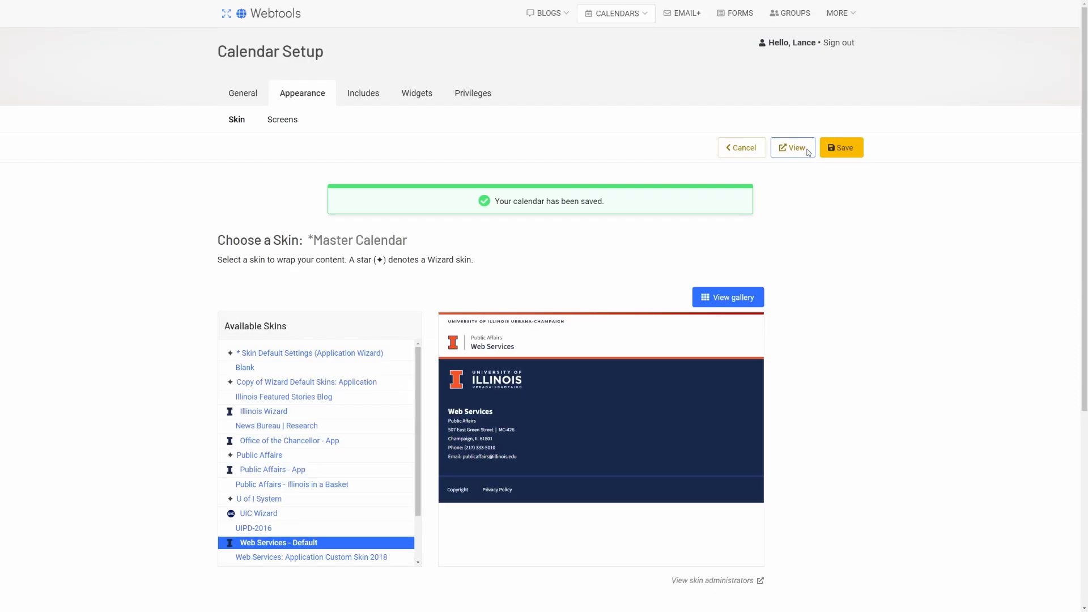
Try the Public Affairs - App skin, preview the master calendar with it, and restore the Web Services - Default skin.
left_click(284, 473)
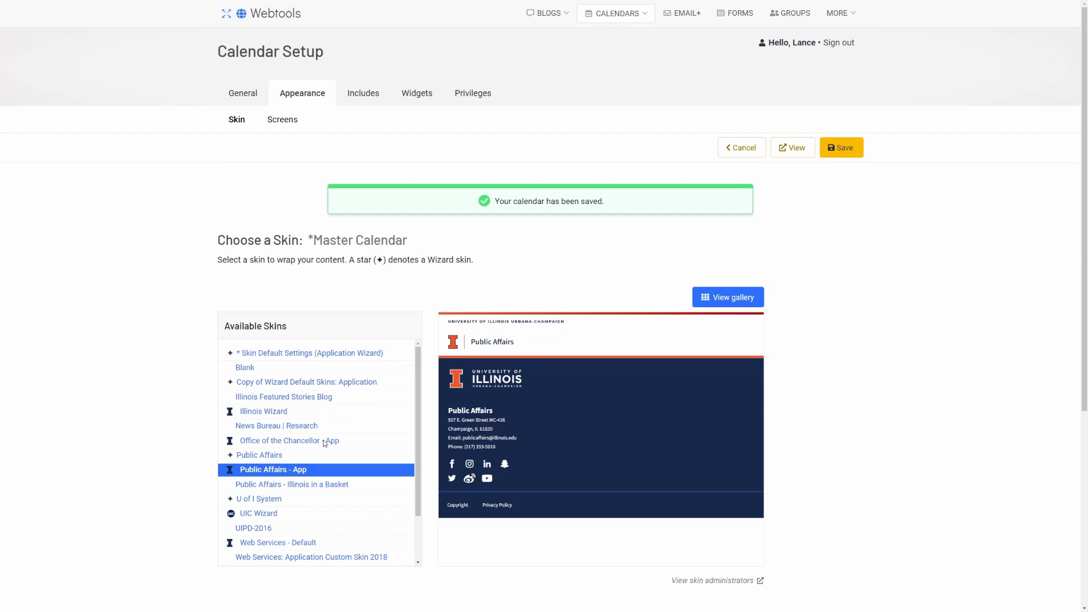
left_click(793, 149)
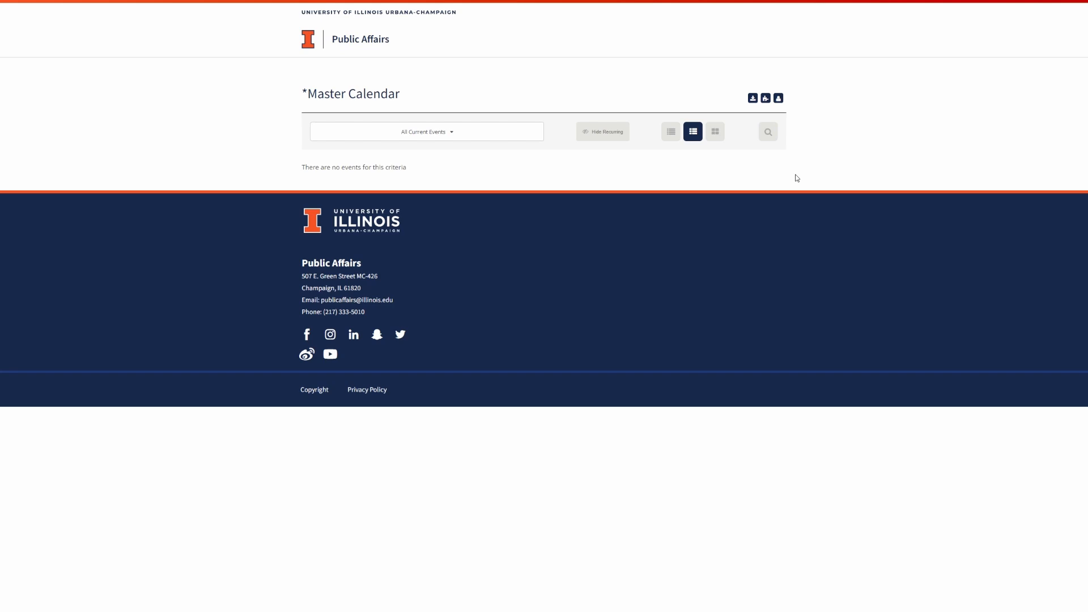
key("ctrl+w")
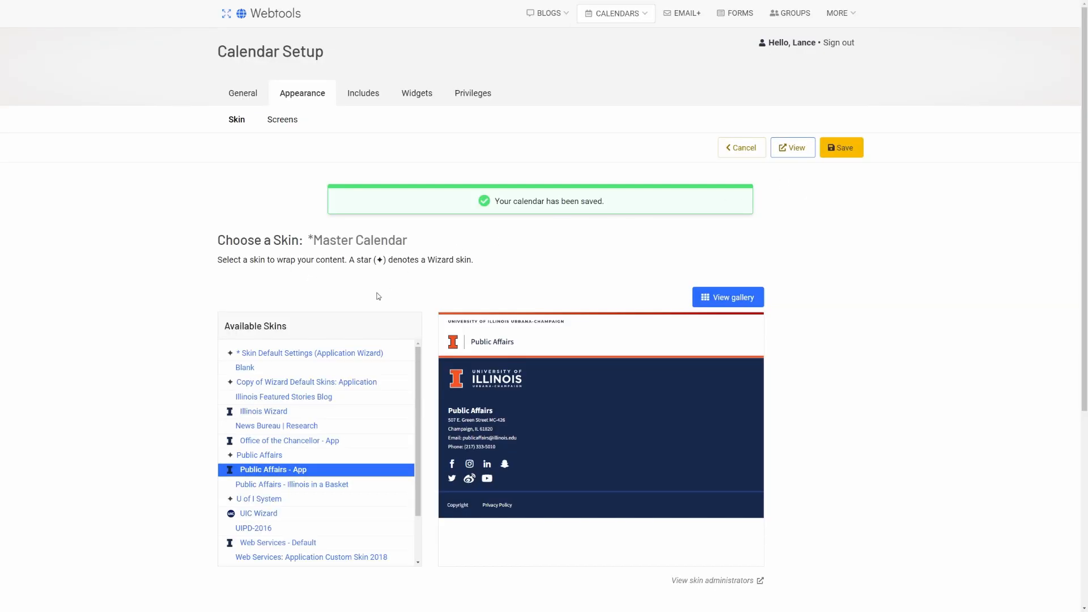
left_click(278, 548)
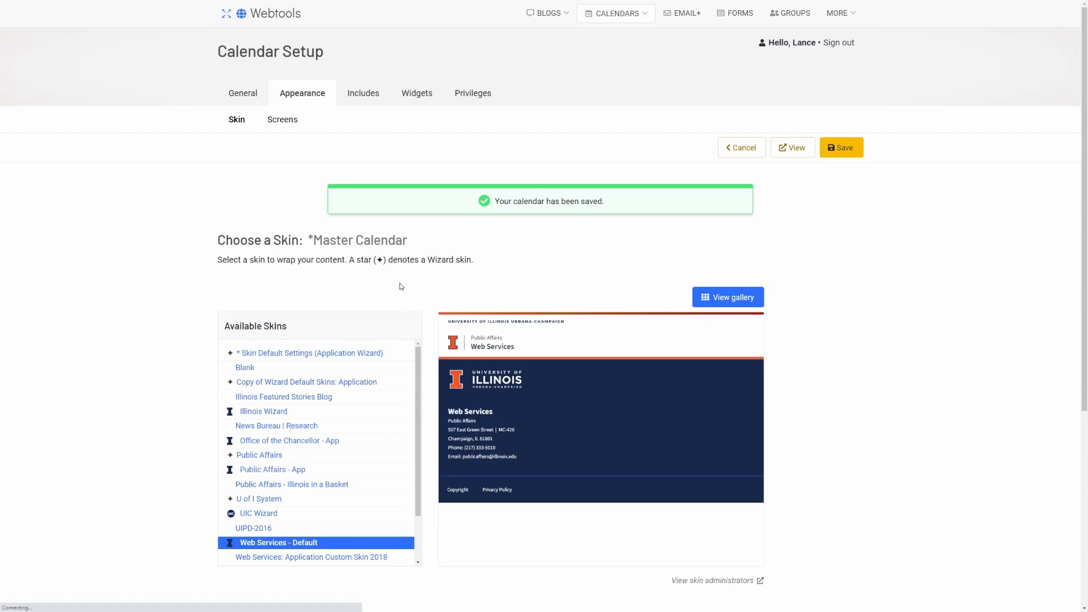
Look at the master calendar's introductory and closing message editors and leave them without saving.
left_click(284, 123)
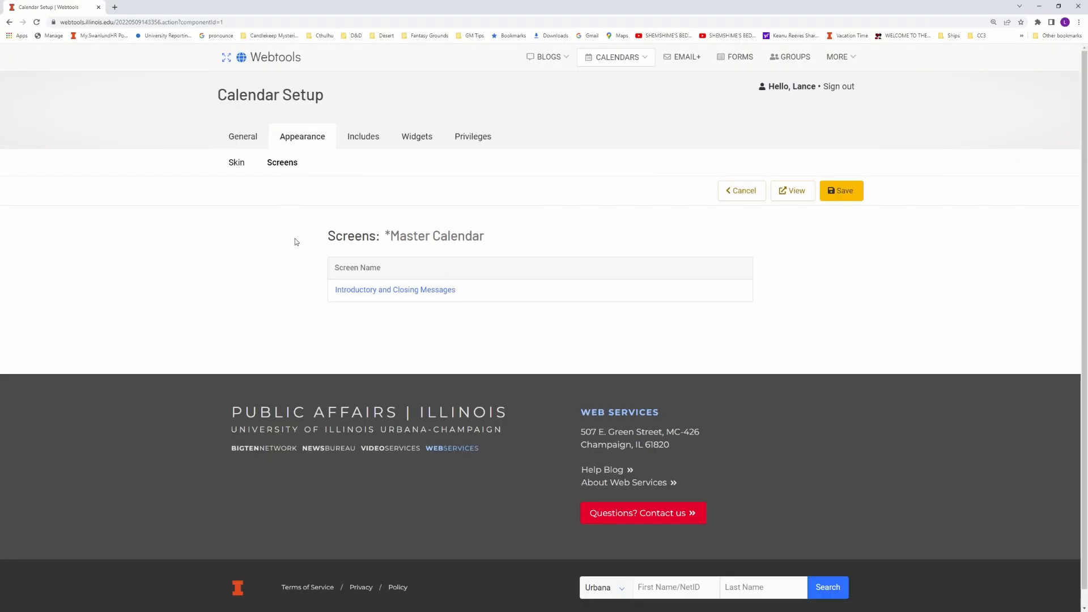
left_click(374, 292)
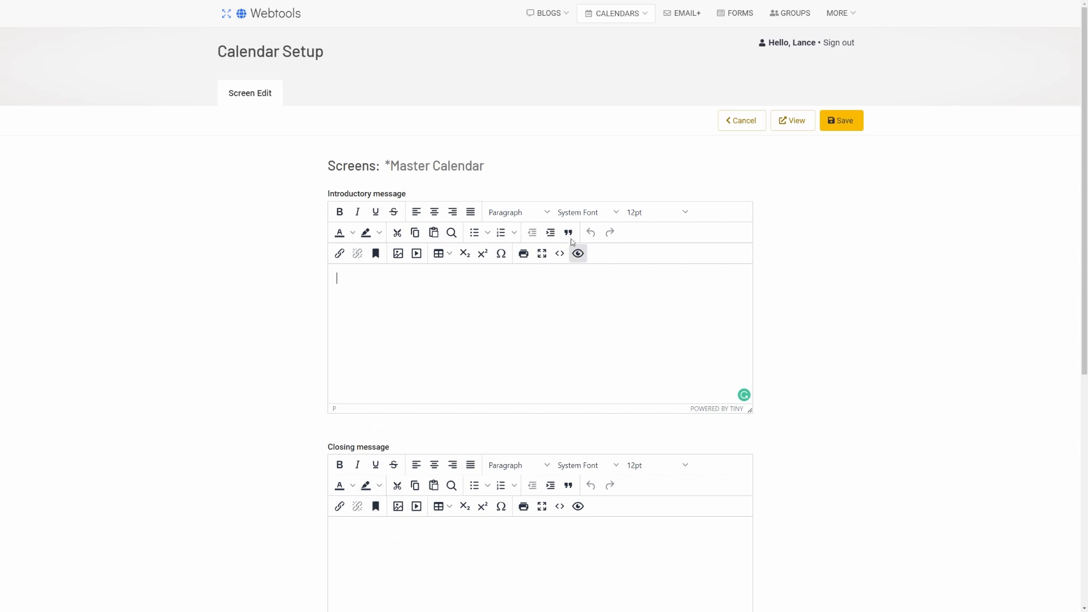
left_click(750, 128)
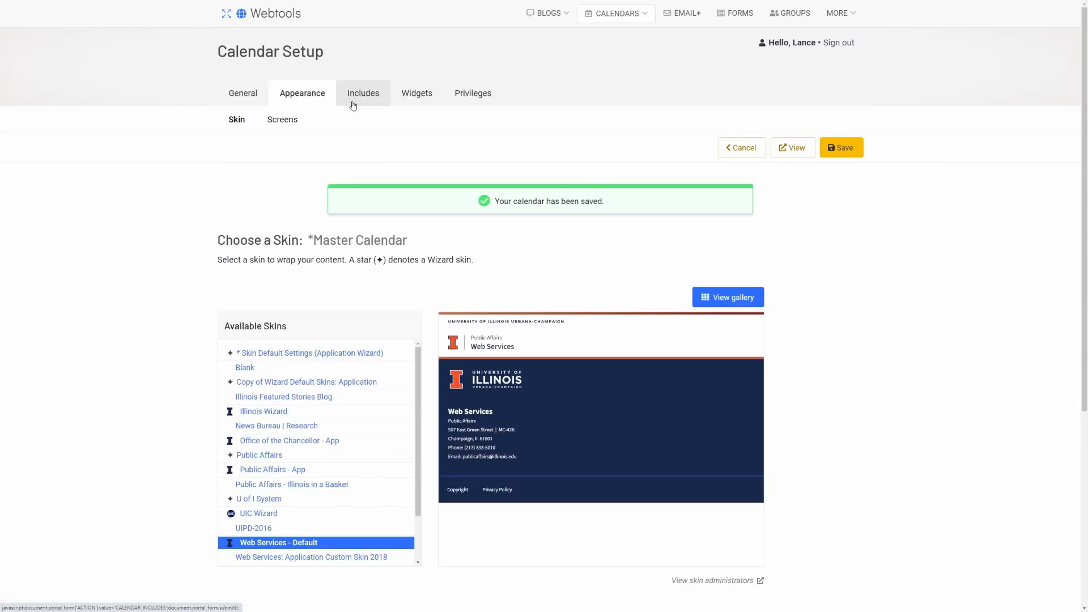
Examine the available Illinois campus calendars and those included in the master calendar.
left_click(352, 105)
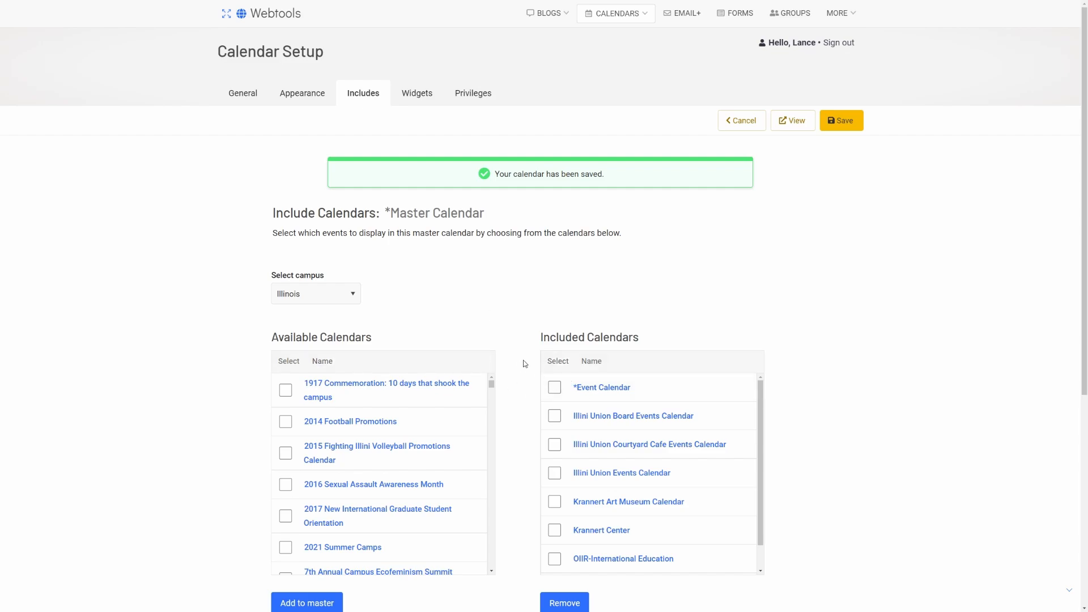
mouse_move(491, 385)
left_mouse_down()
mouse_move(487, 497)
mouse_move(489, 382)
left_mouse_up()
scroll(344, 594, "down", 3)
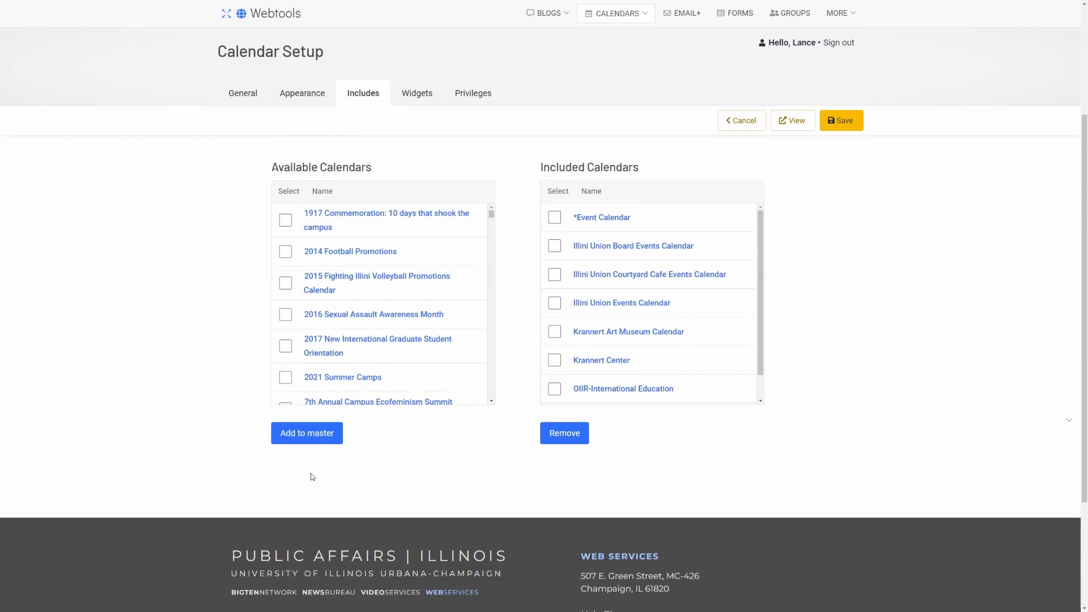
left_click(310, 434)
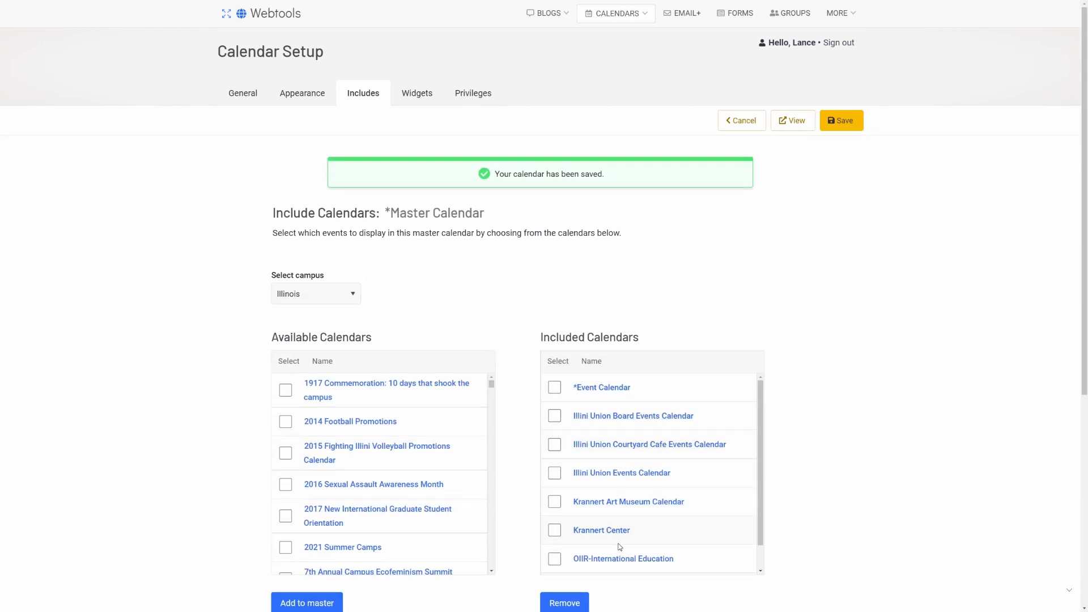
left_click_drag(759, 466, 758, 441)
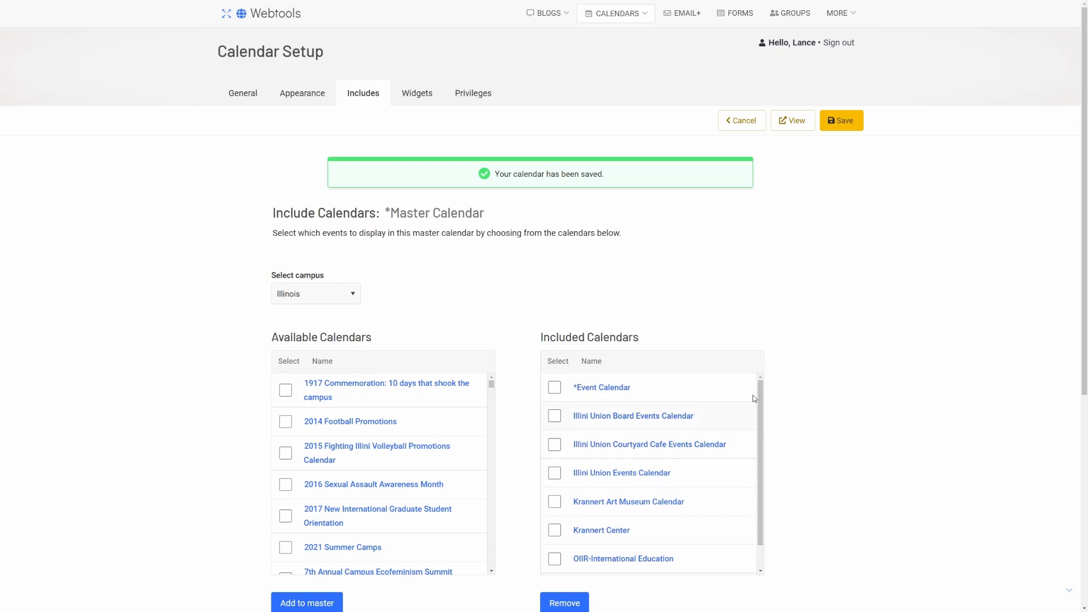
Preview the master calendar's public page, look through its combined event listing, and close the preview.
left_click(801, 122)
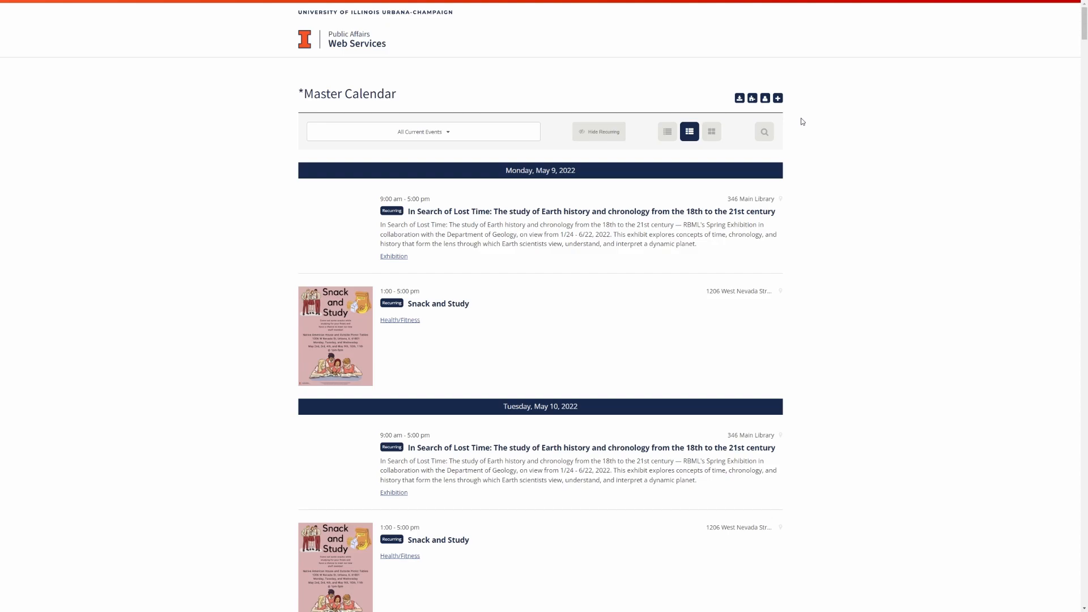
scroll(801, 136, "down", 8)
scroll(798, 153, "down", 9)
scroll(799, 161, "up", 10)
scroll(801, 160, "up", 7)
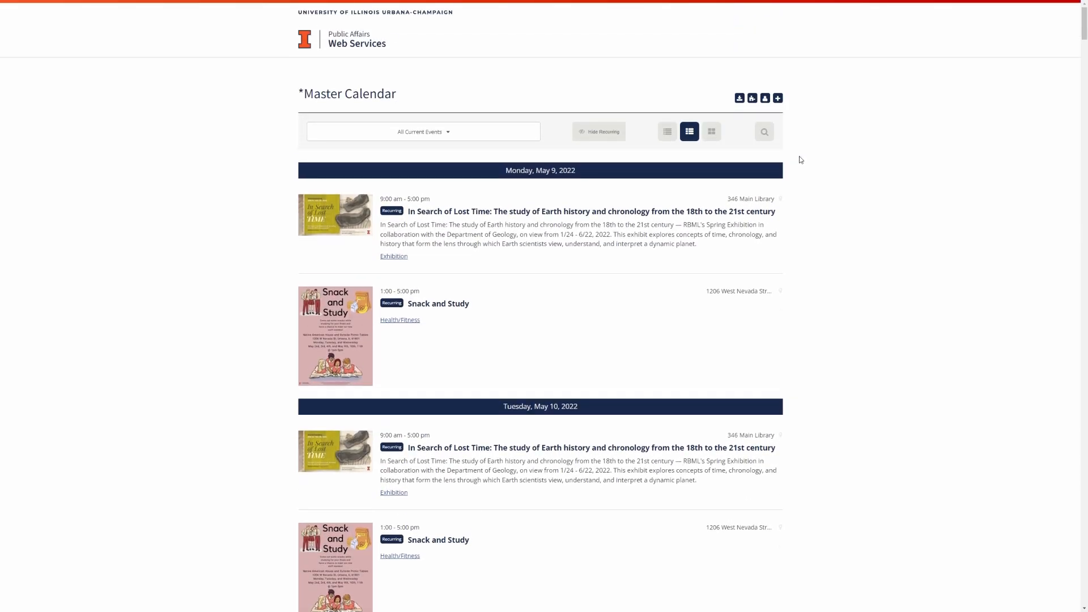
key("ctrl+w")
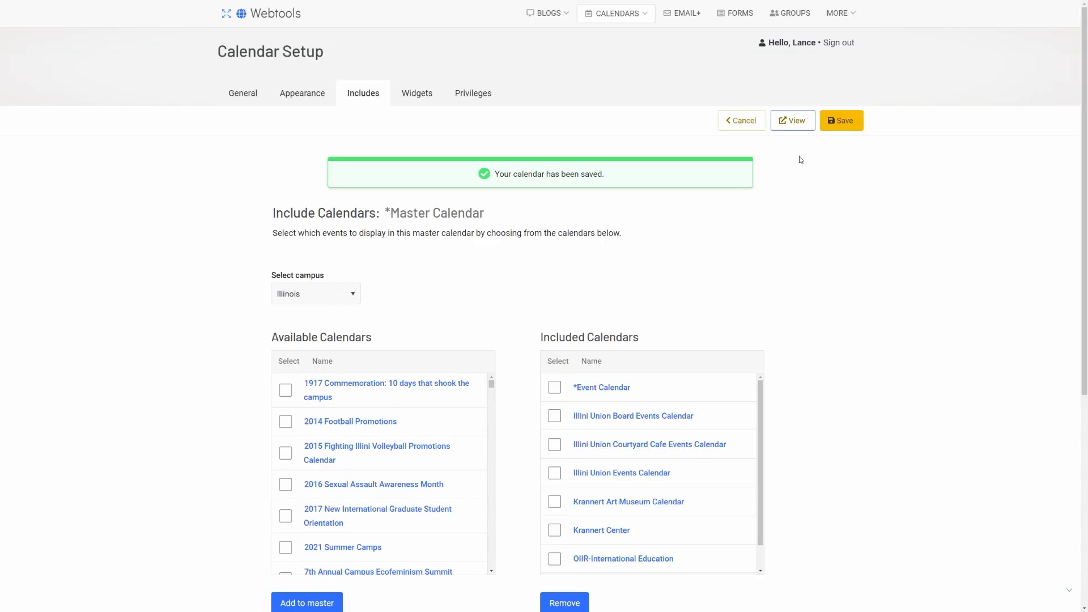
Check the master calendar's manager and administrator privileges and return to the personal calendar list.
left_click(478, 98)
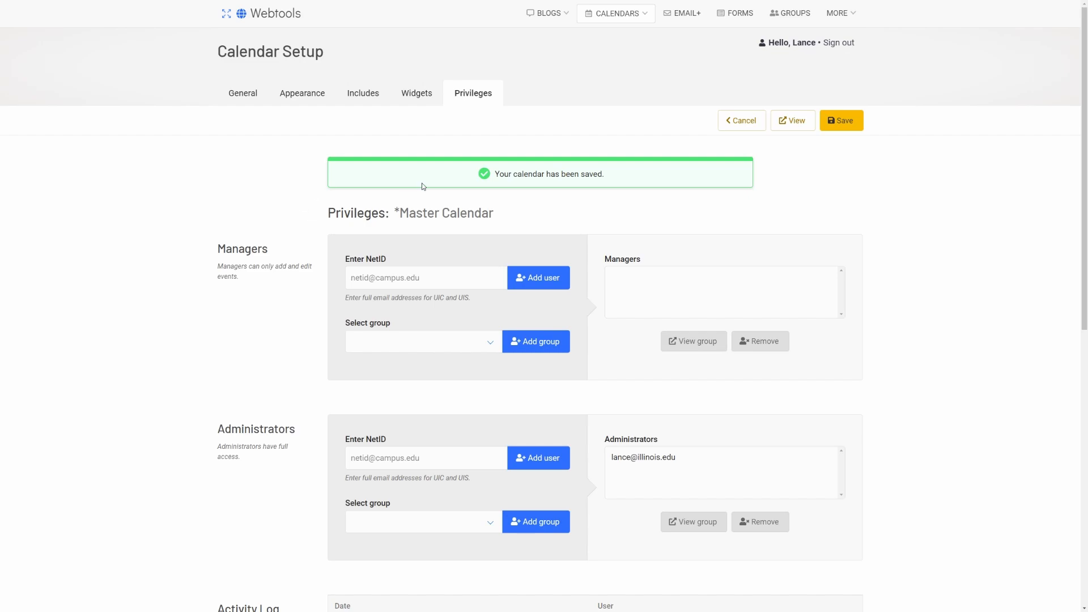
left_click(734, 123)
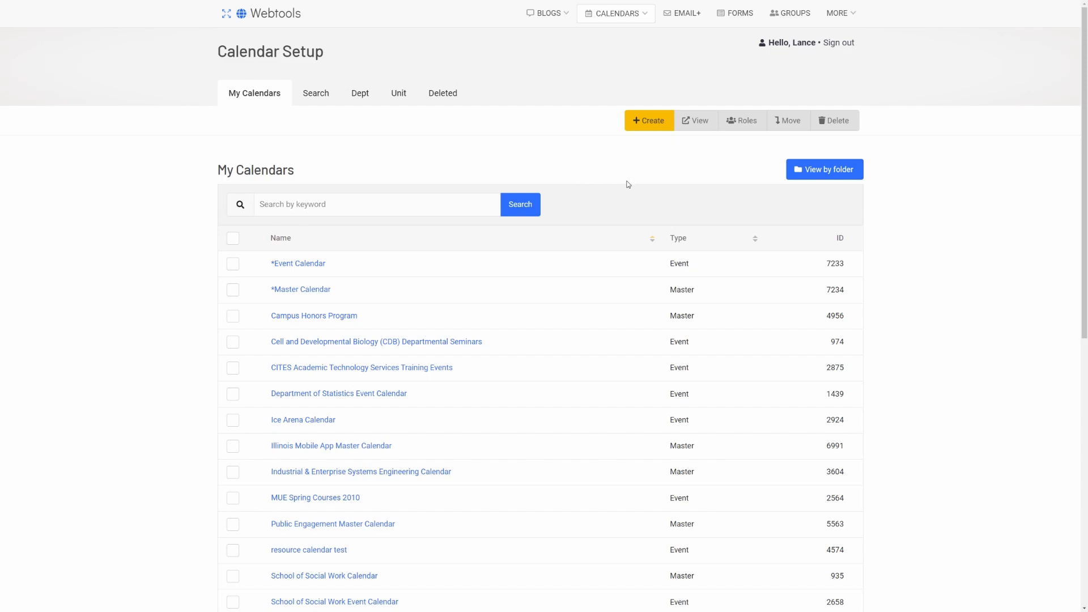
scroll(624, 187, "down", 9)
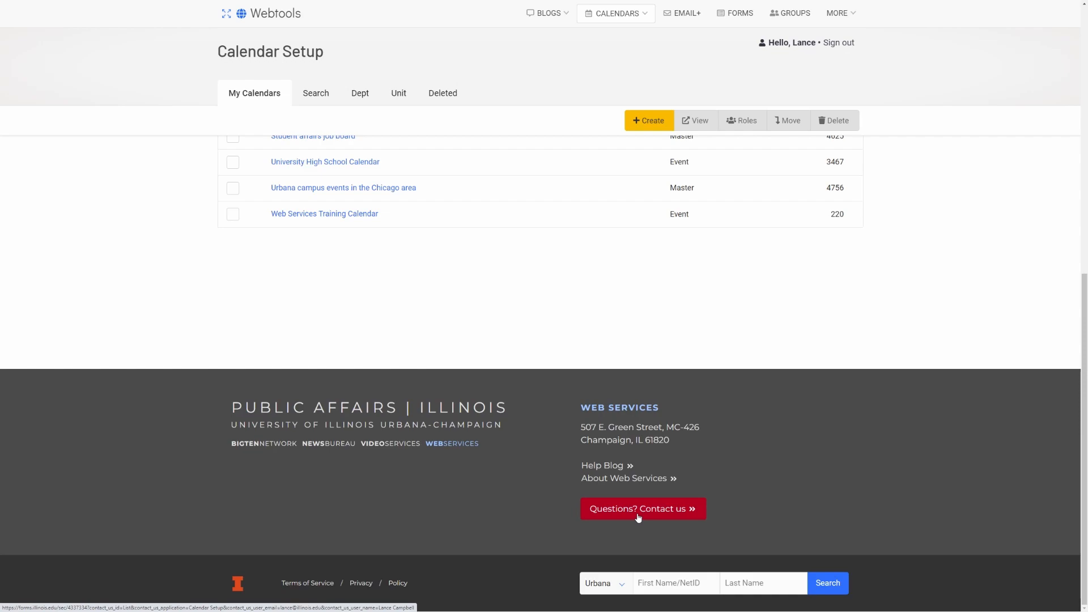
left_click(547, 11)
left_click(854, 15)
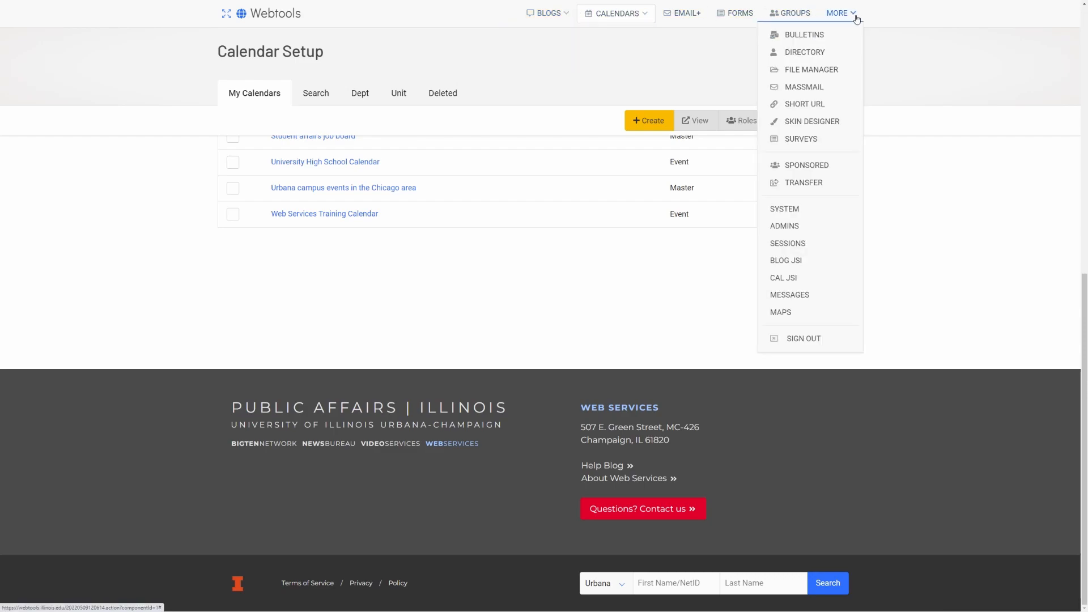